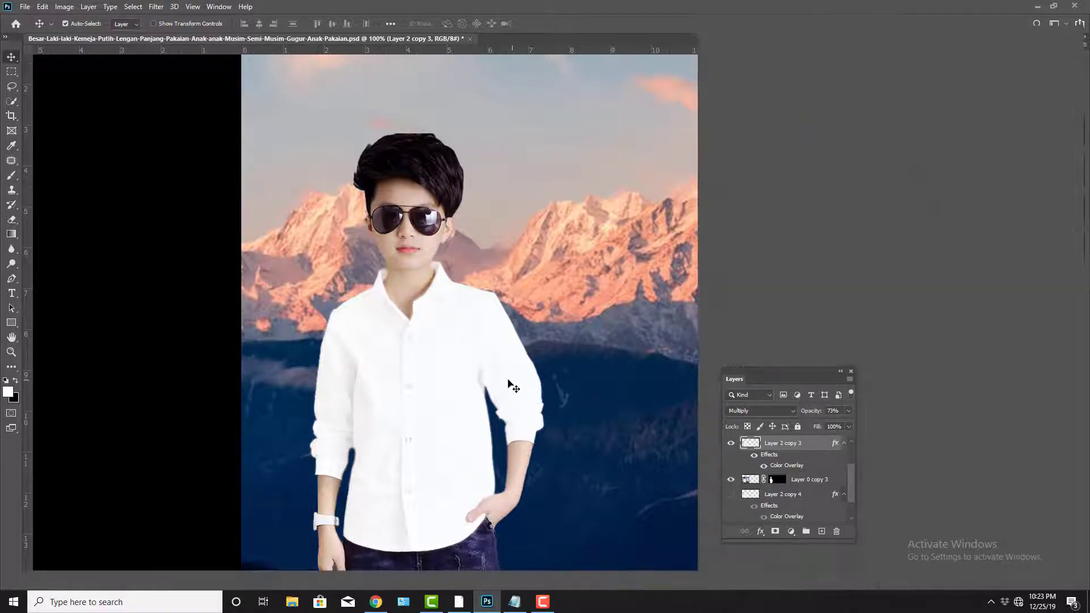
key("Tab")
left_click_drag(591, 342, 584, 363)
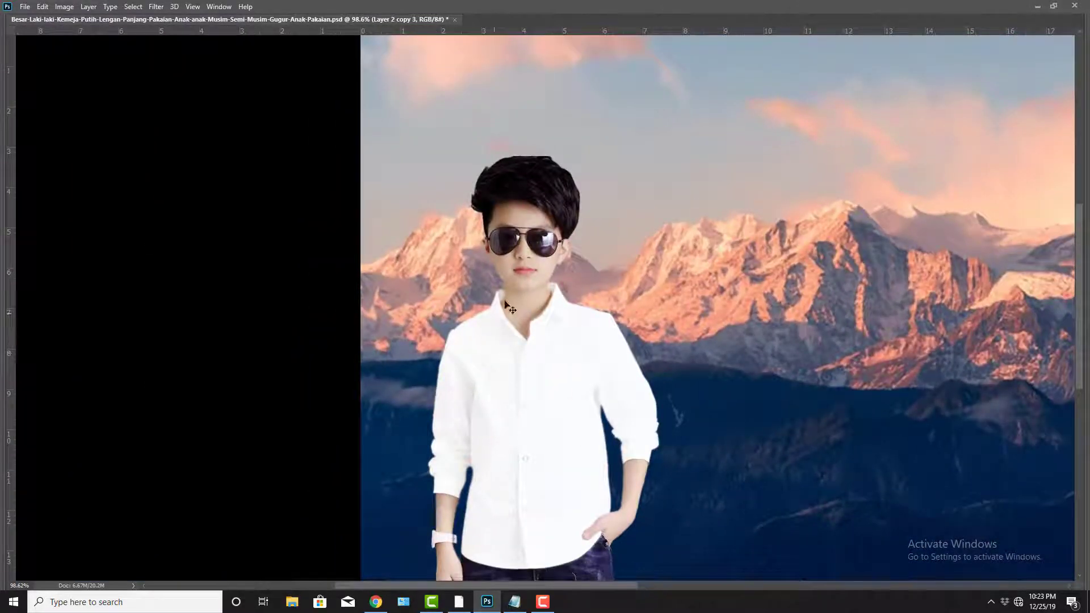
left_click_drag(568, 364, 529, 359)
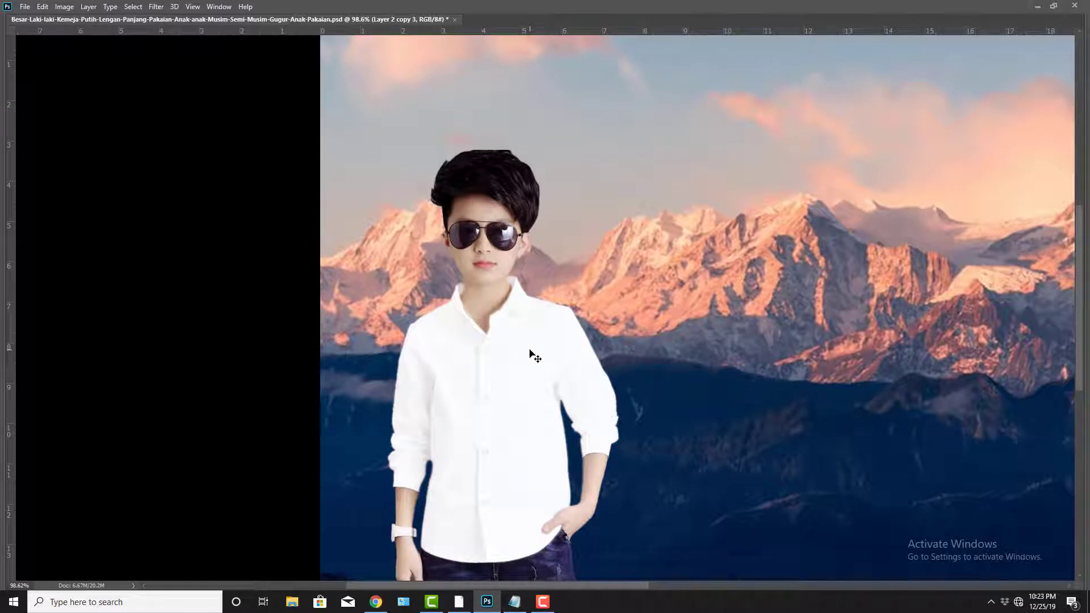
left_click_drag(535, 357, 493, 328)
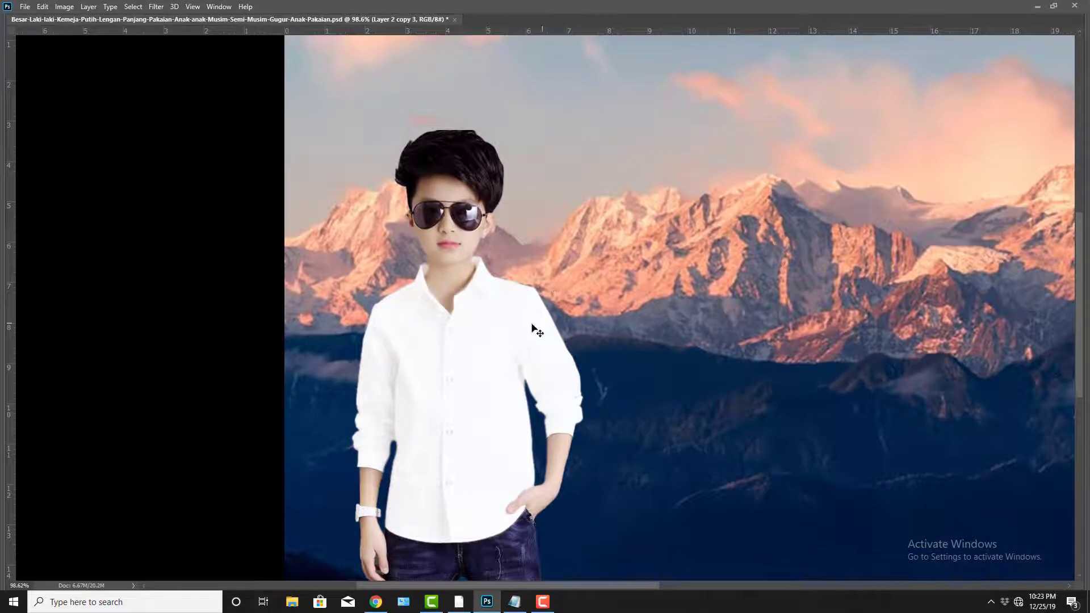
key("Tab")
key("Tab")
key("Tab")
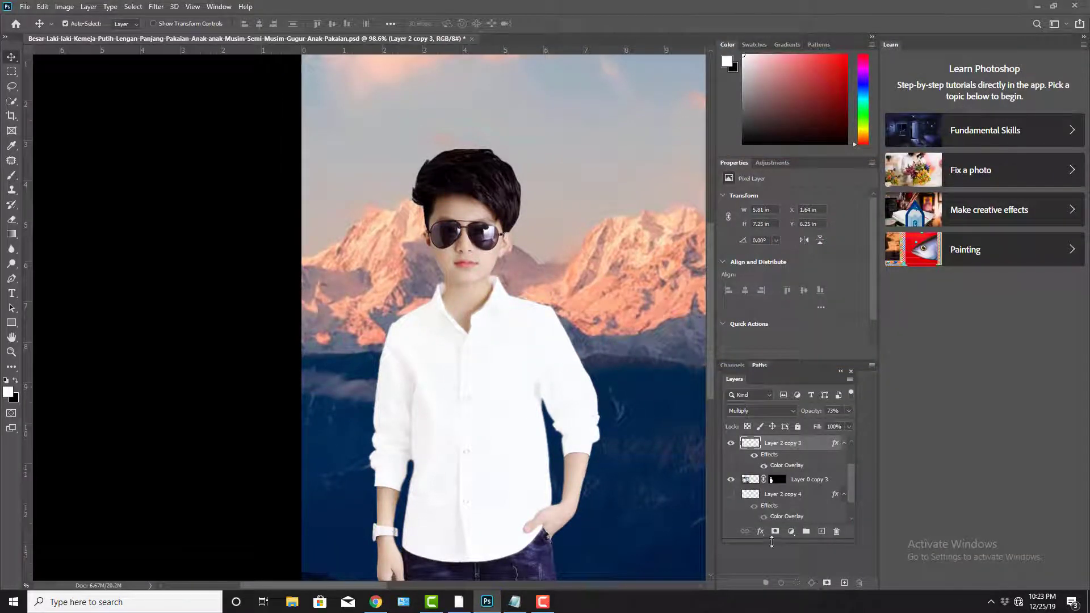
Step: Load the shirt shape of Layer 2 copy 3 as a selection to inspect its outline, and then deselect it
left_click(750, 443, "ctrl")
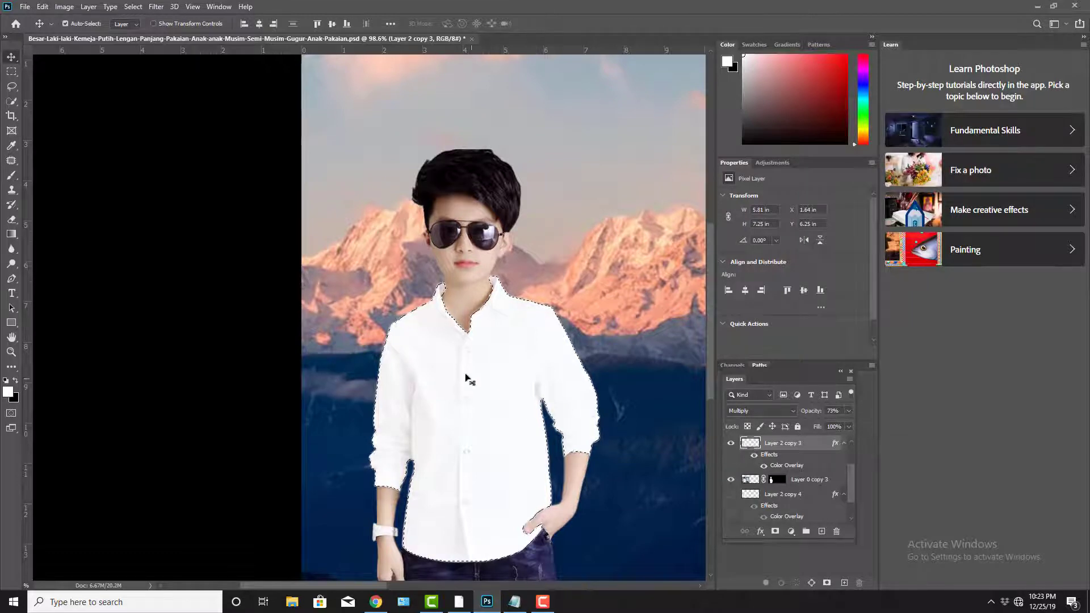
key("z")
left_click_drag(467, 357, 511, 371)
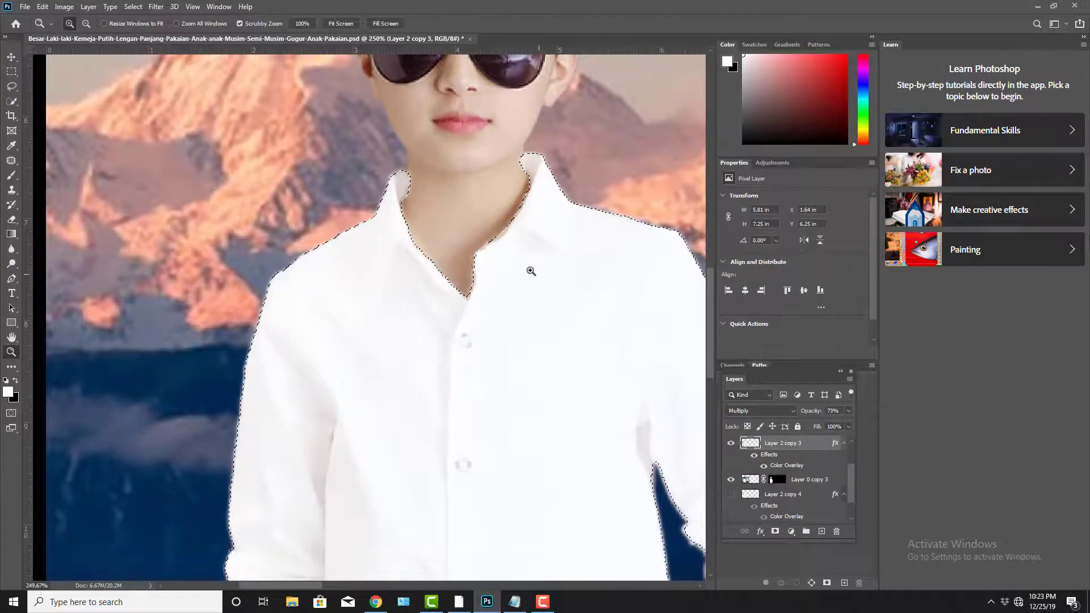
left_click_drag(530, 268, 497, 259)
left_click_drag(481, 298, 520, 318)
left_click_drag(11, 101, 63, 115)
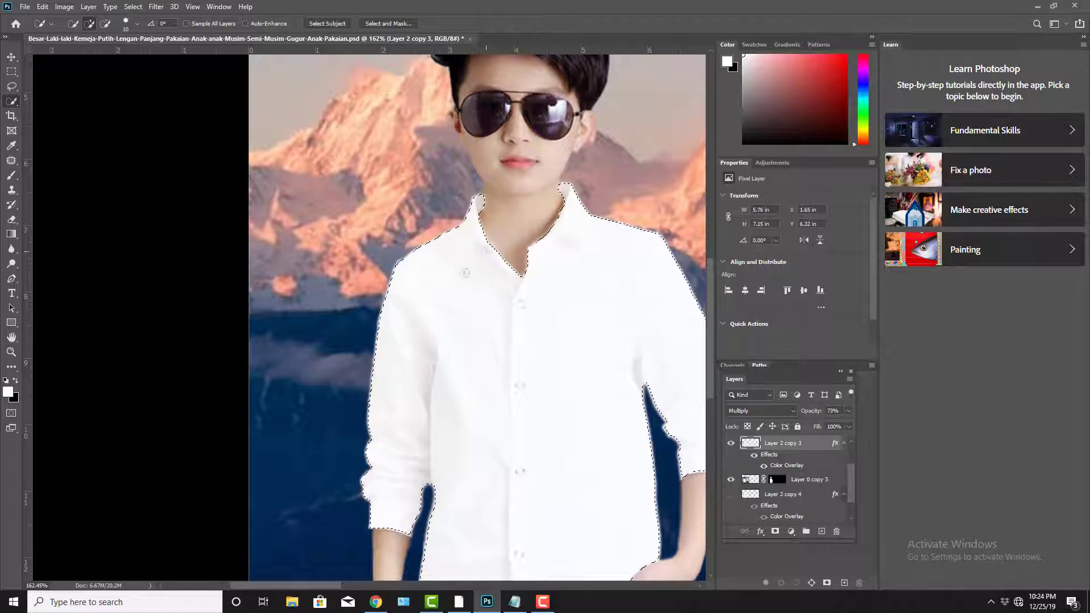
key("Tab")
left_click_drag(562, 321, 518, 236)
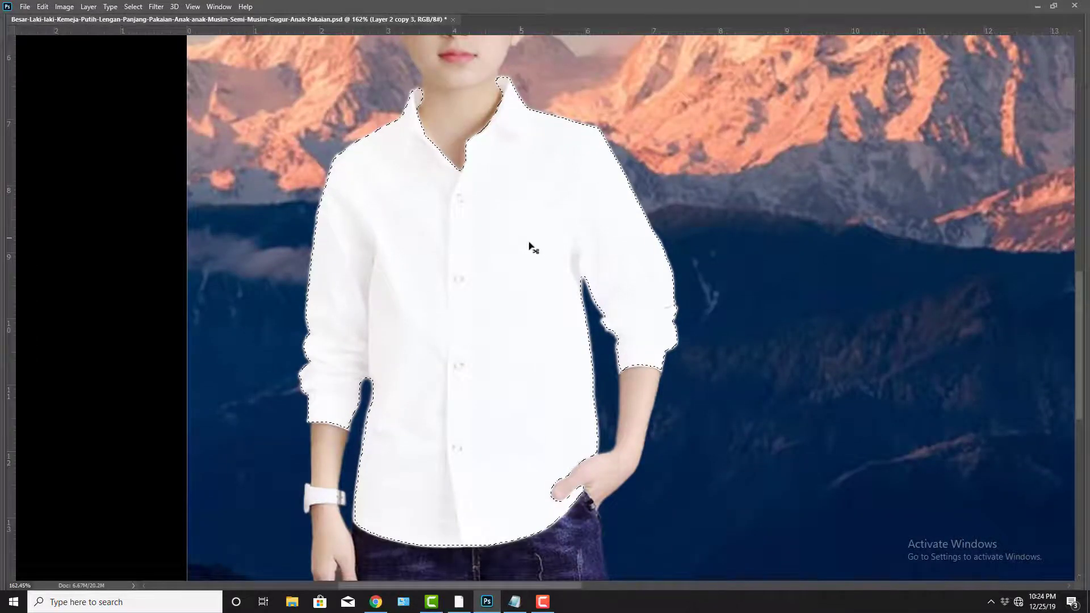
scroll(529, 244, "down", 3)
key("F7")
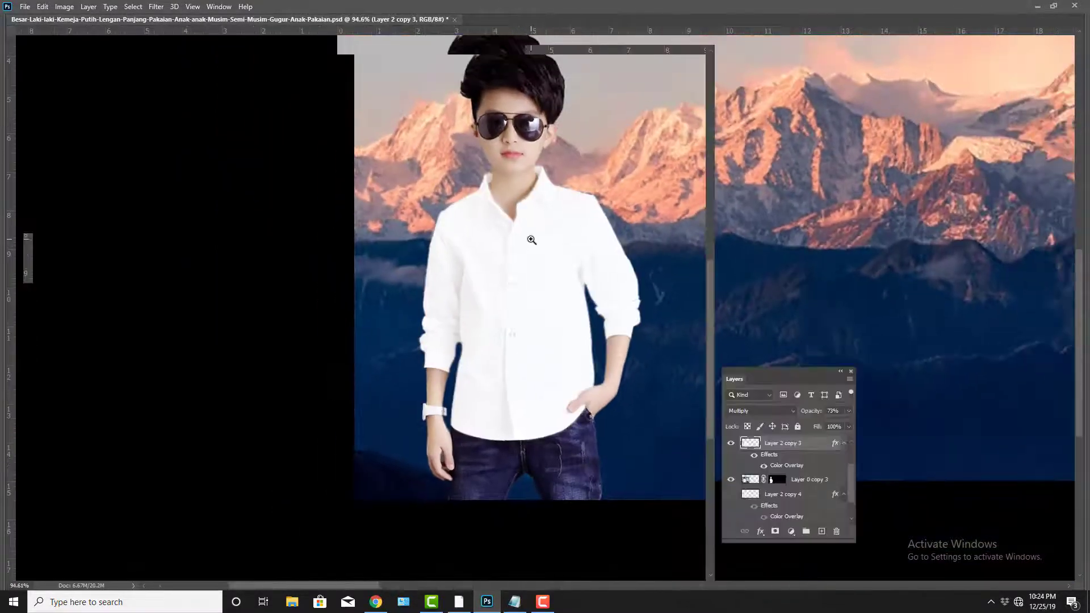
key("Tab")
left_click_drag(538, 242, 542, 261)
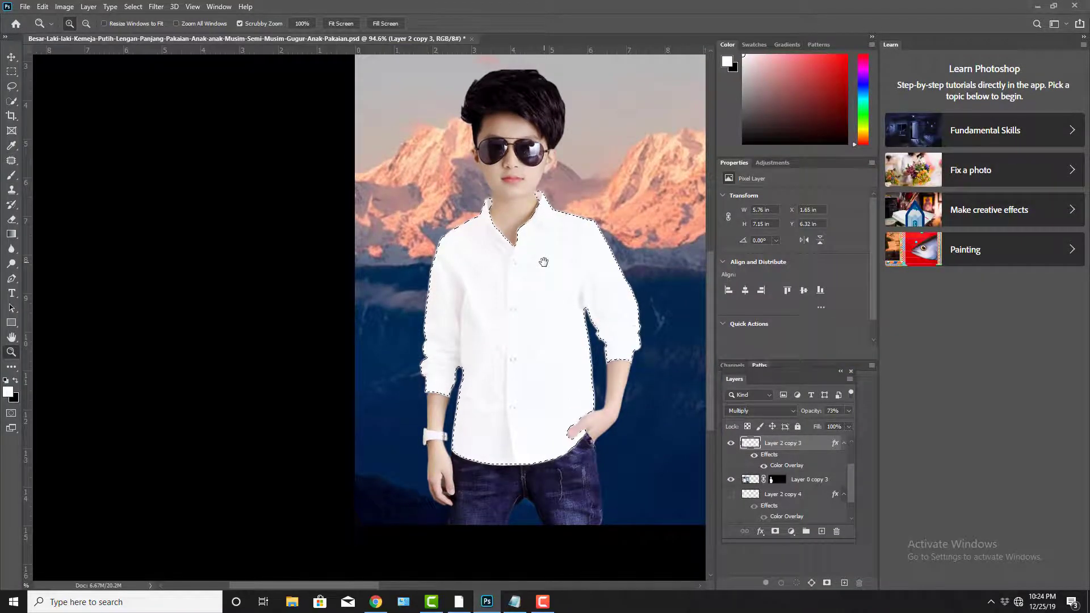
key("ctrl+d")
key("v")
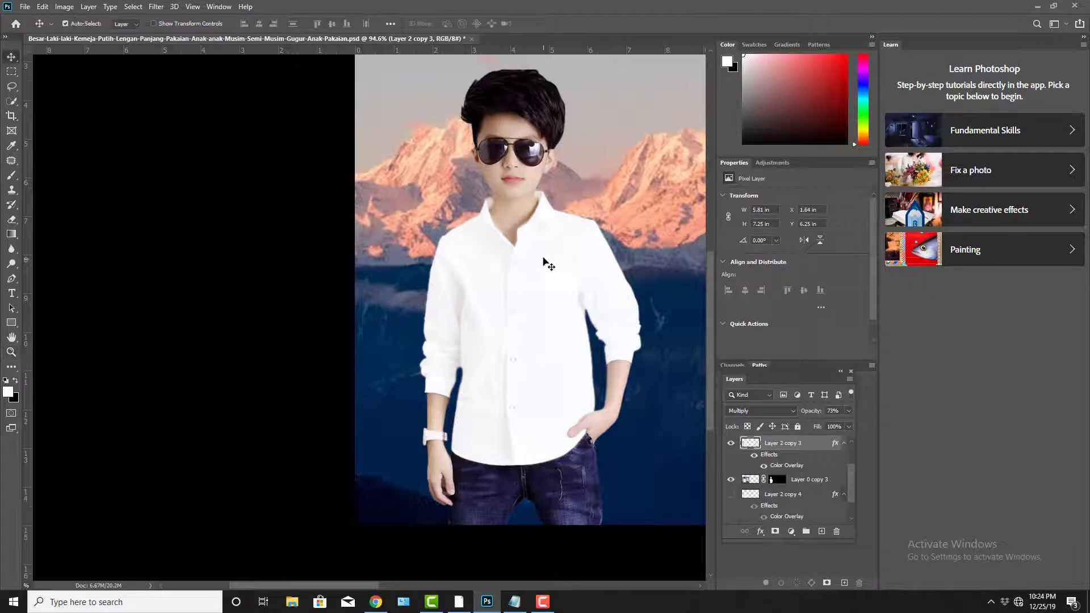
Step: Change the Color Overlay of Layer 2 copy 3 to green 00ff54 to recolor the boy's shirt
left_click_drag(543, 260, 577, 261)
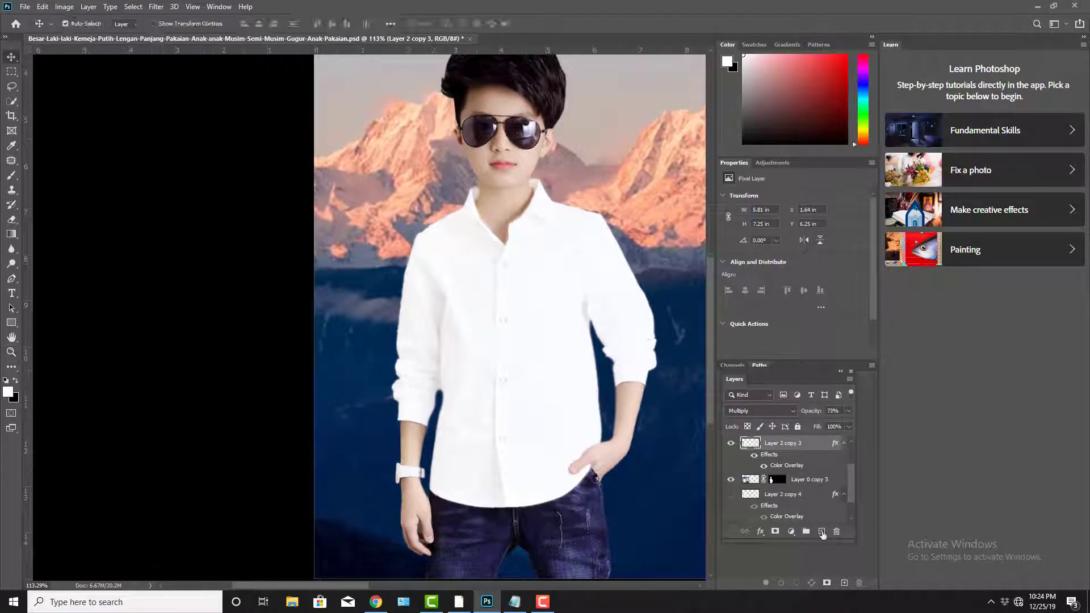
double_click(835, 444)
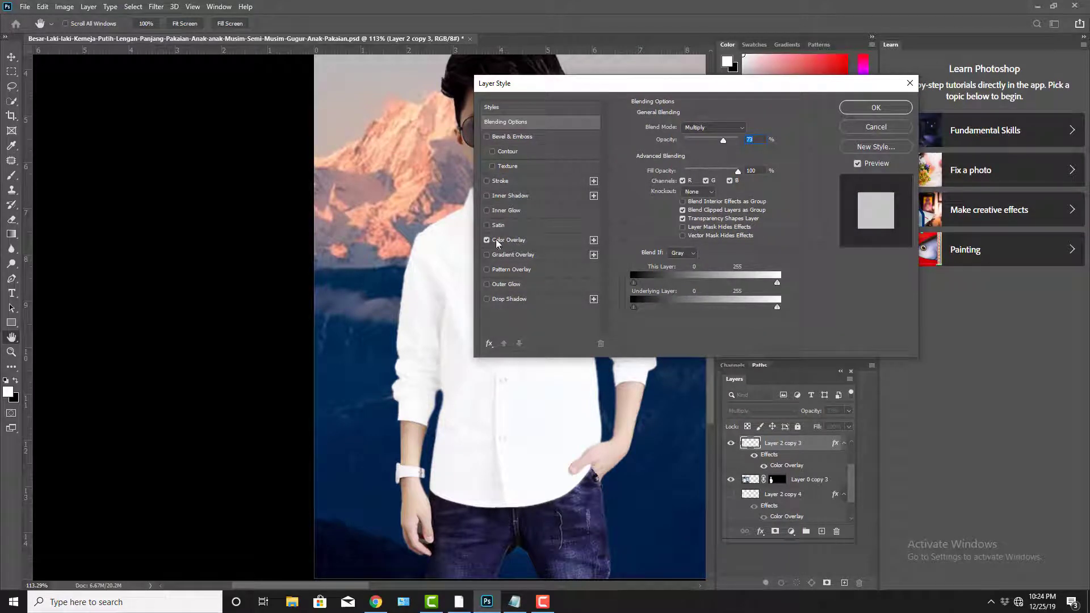
left_click(527, 241)
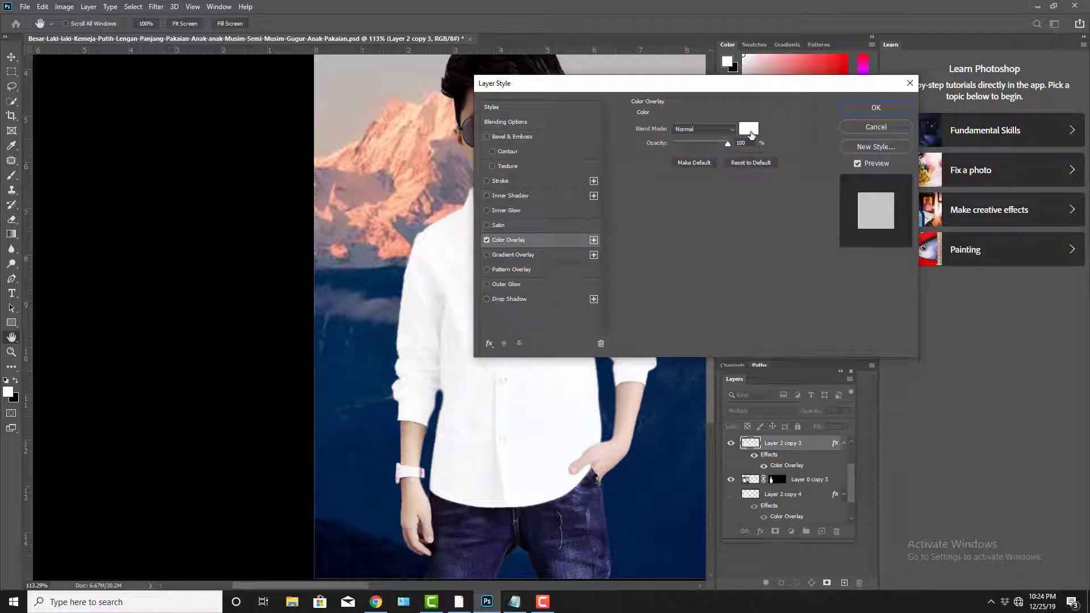
left_click_drag(759, 93, 750, 131)
left_click(742, 164)
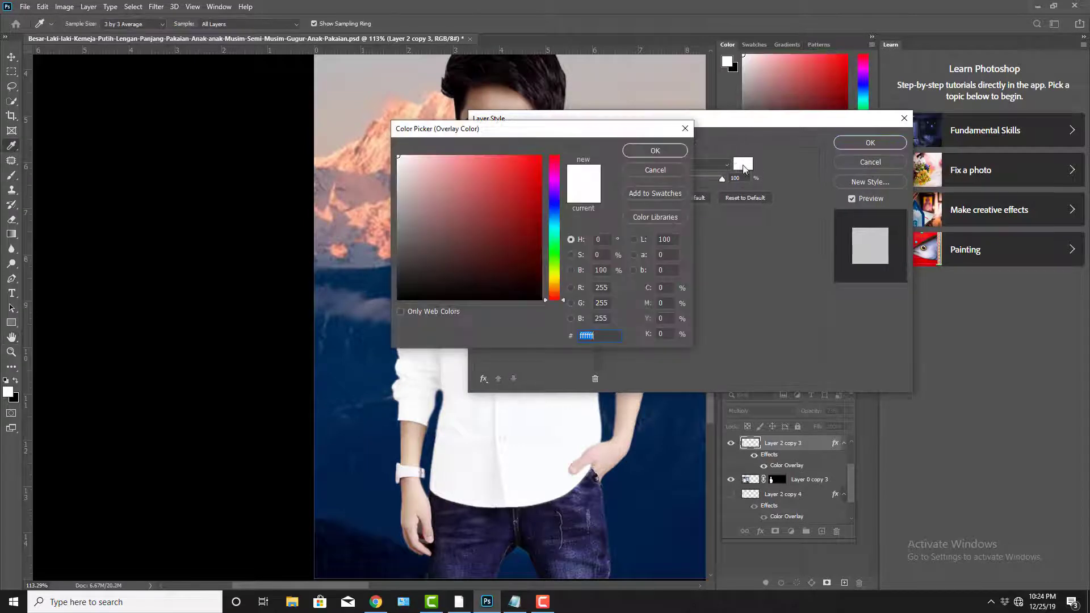
left_click_drag(618, 130, 667, 153)
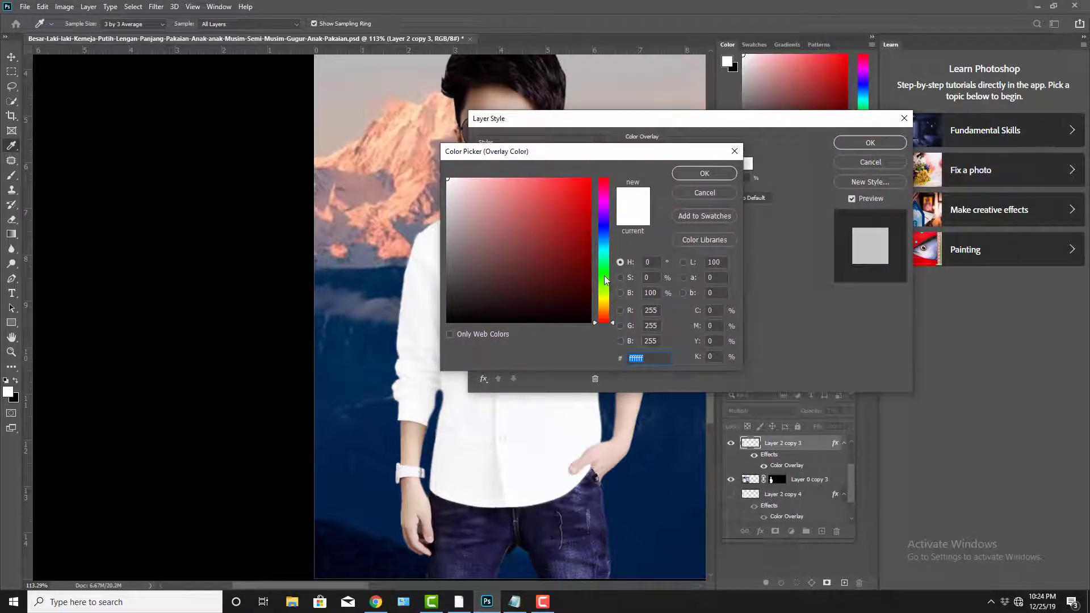
mouse_move(604, 274)
left_mouse_down()
mouse_move(607, 254)
mouse_move(607, 265)
left_mouse_up()
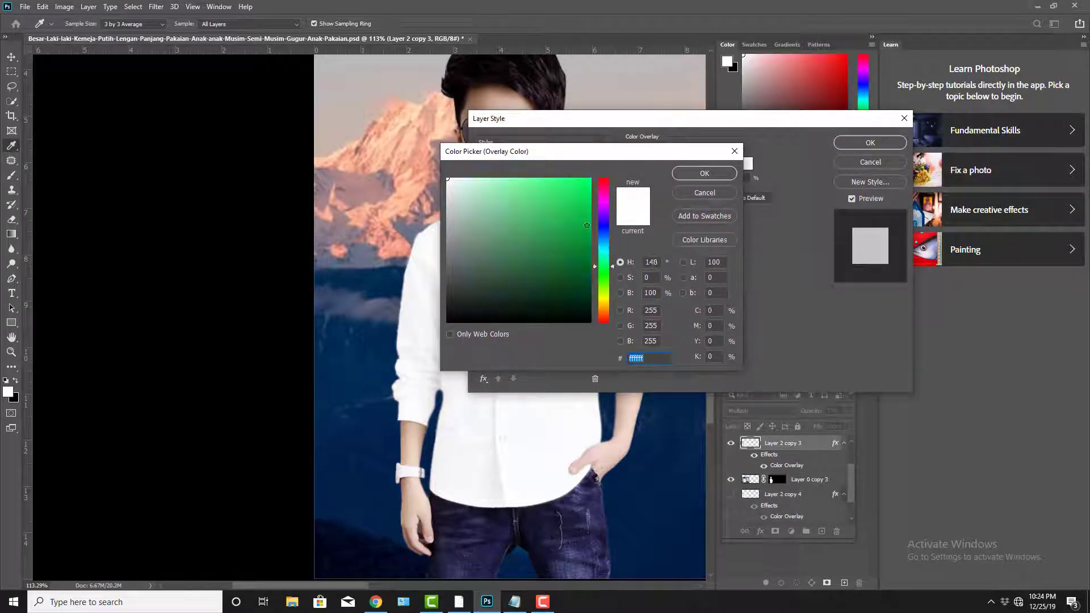
type("00ff54")
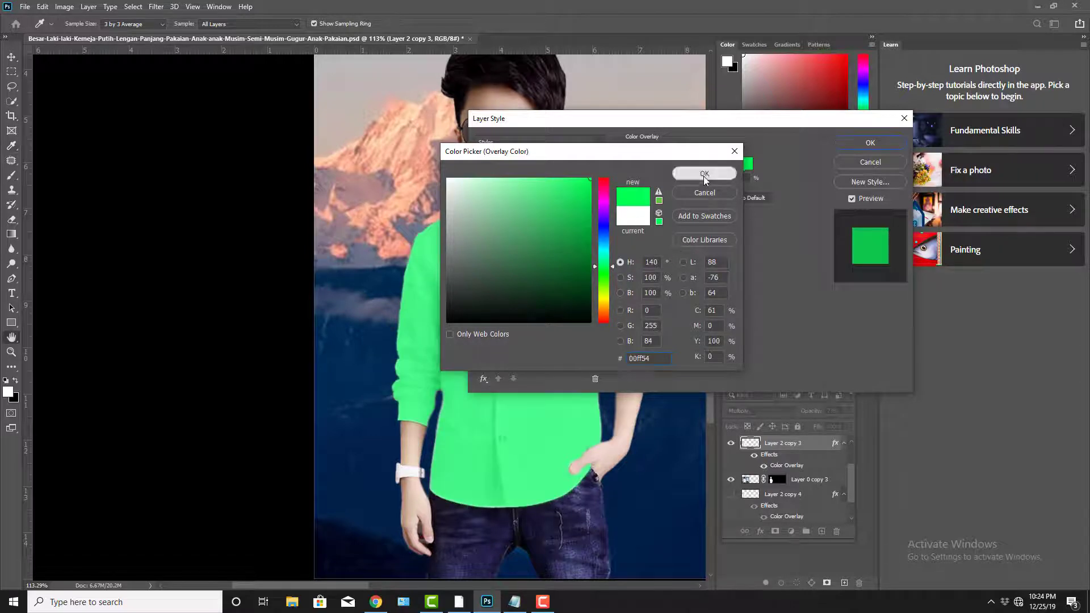
left_click(704, 174)
Step: Try the Normal and Darken blend modes in the shirt layer's Blending Options and settle on Multiply
left_click_drag(793, 125, 801, 124)
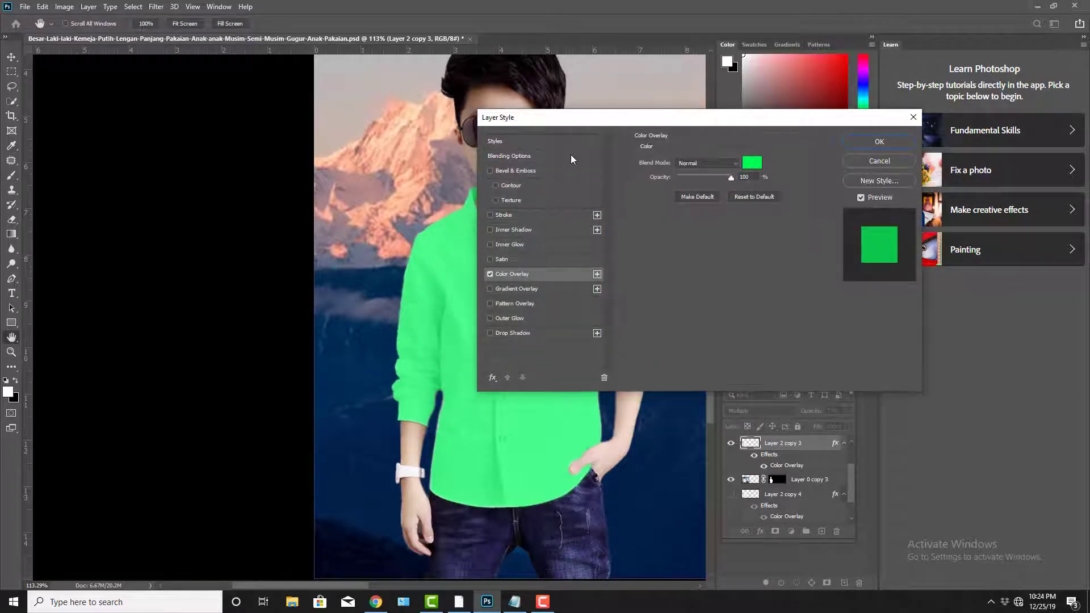
left_click(501, 158)
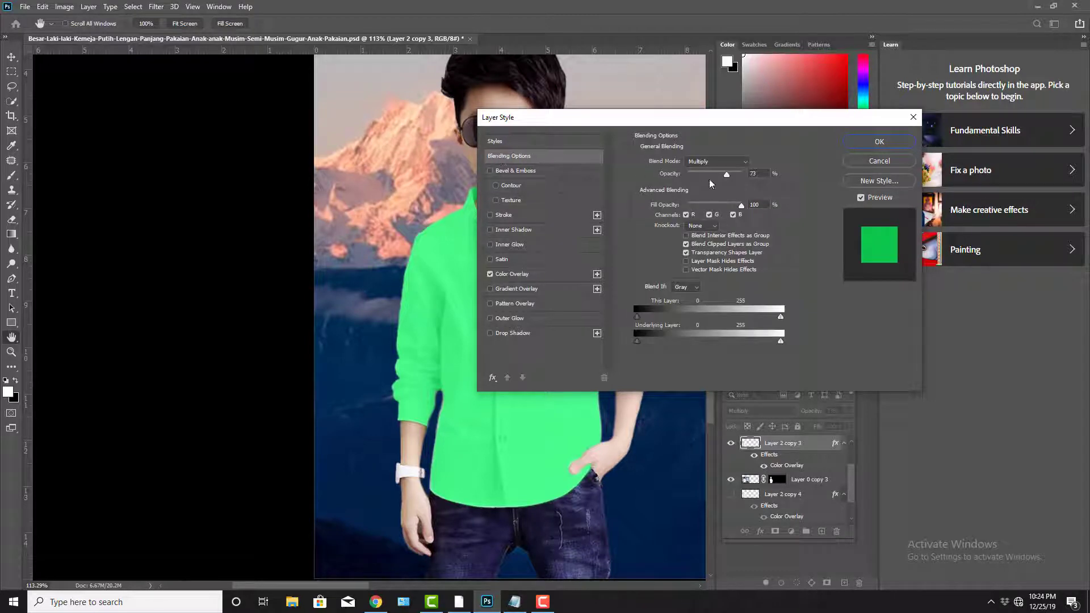
left_click_drag(727, 123, 854, 123)
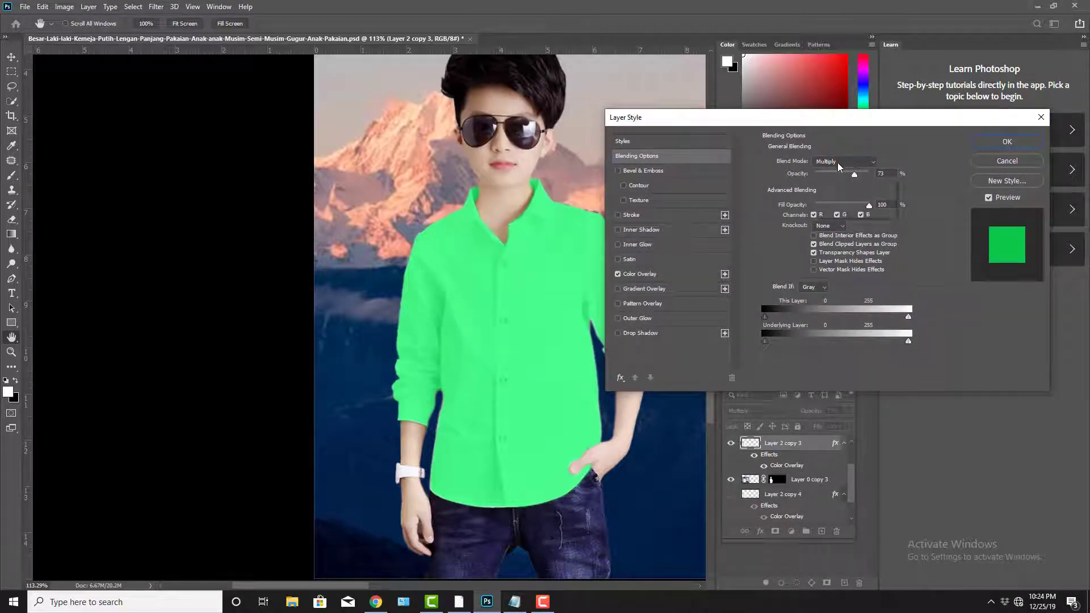
left_click(838, 162)
left_click(836, 169)
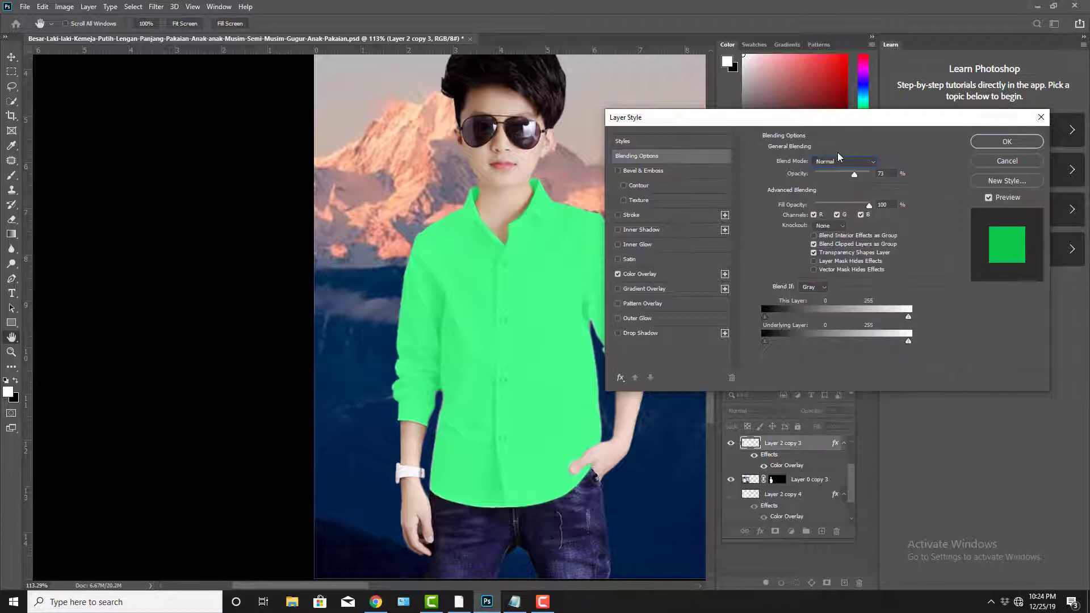
left_click(838, 163)
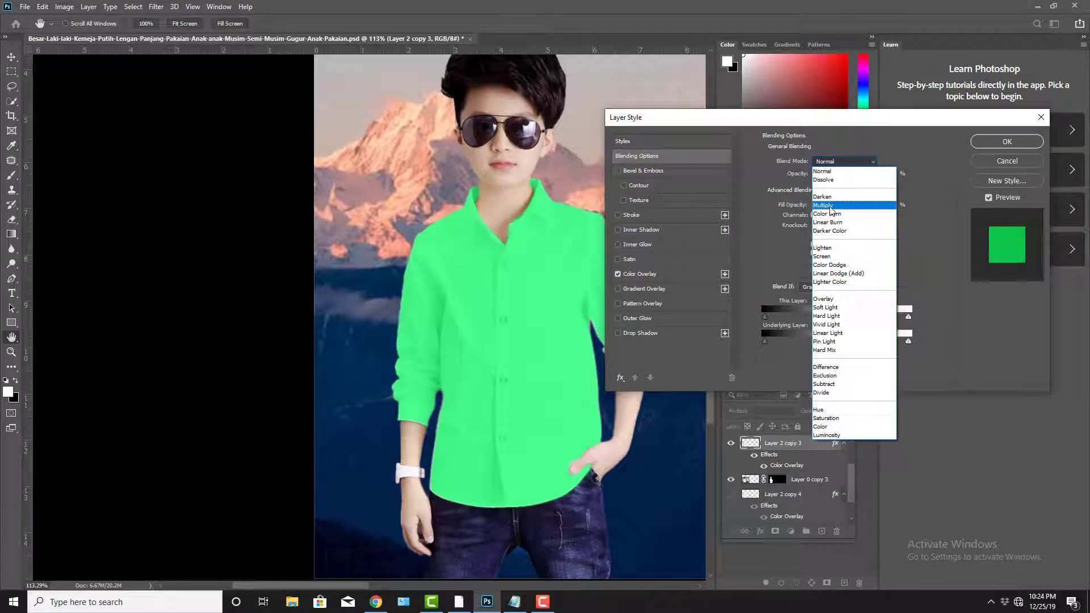
left_click(823, 196)
left_click(832, 161)
left_click(827, 205)
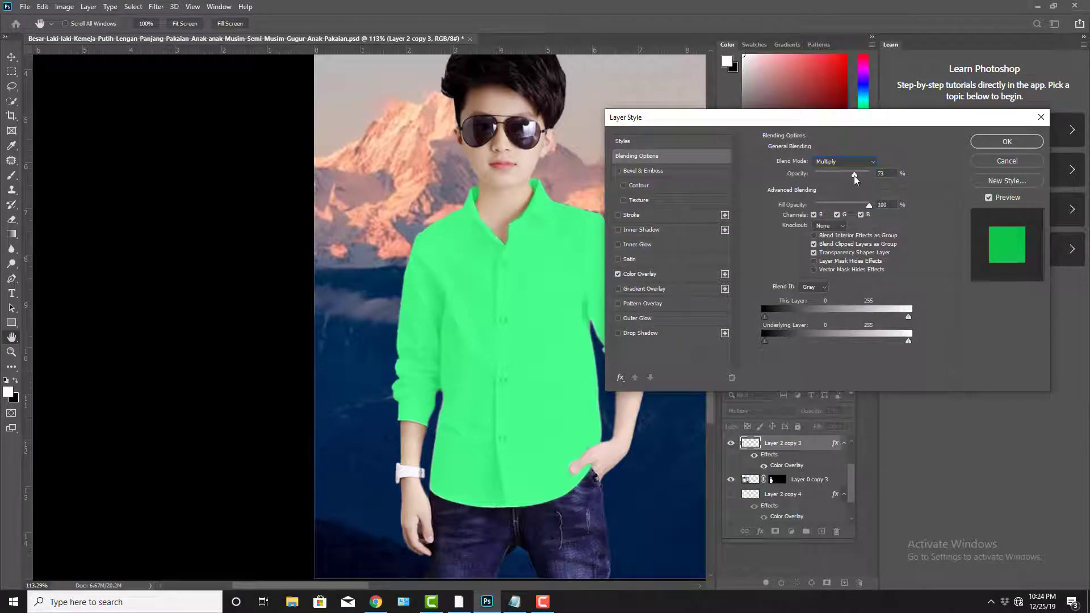
Step: Set the shirt layer's opacity to 65% in its blending options and apply the layer style
left_click_drag(854, 175, 794, 177)
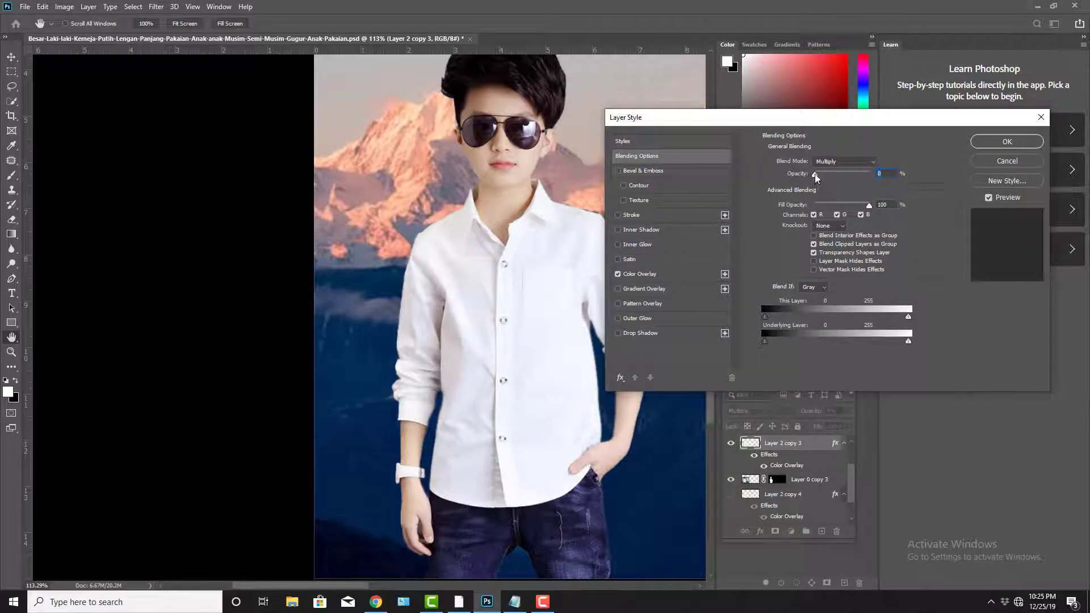
left_click_drag(823, 174, 853, 173)
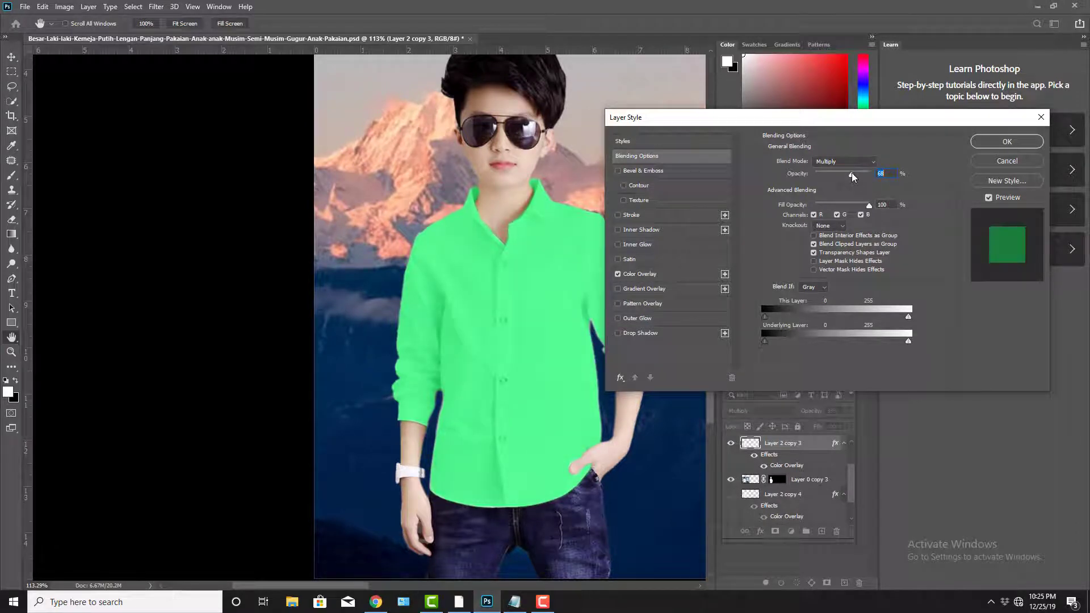
left_click_drag(850, 172, 850, 173)
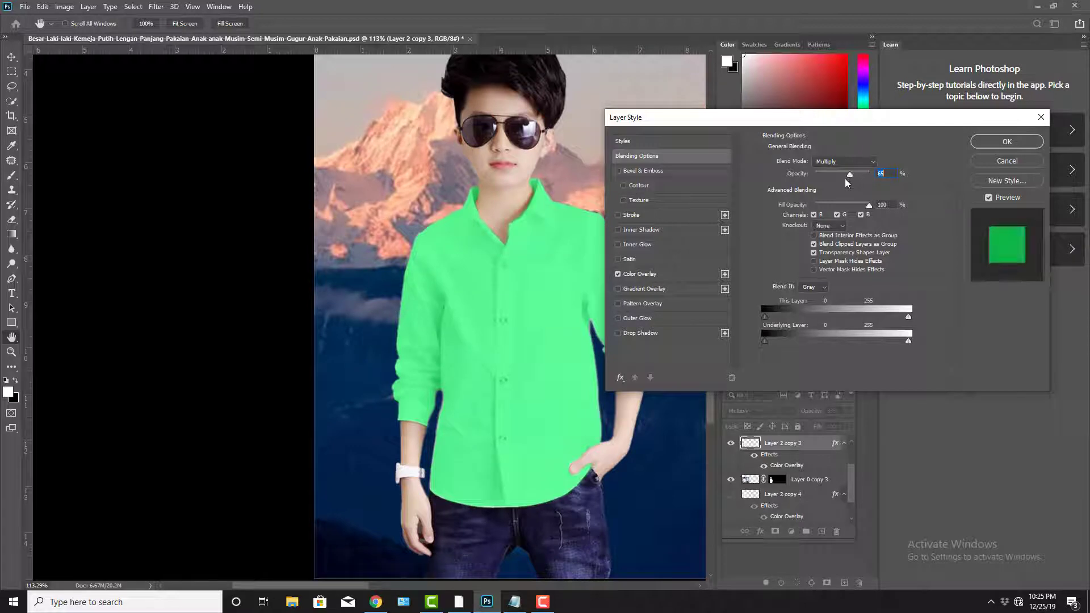
left_click(1020, 145)
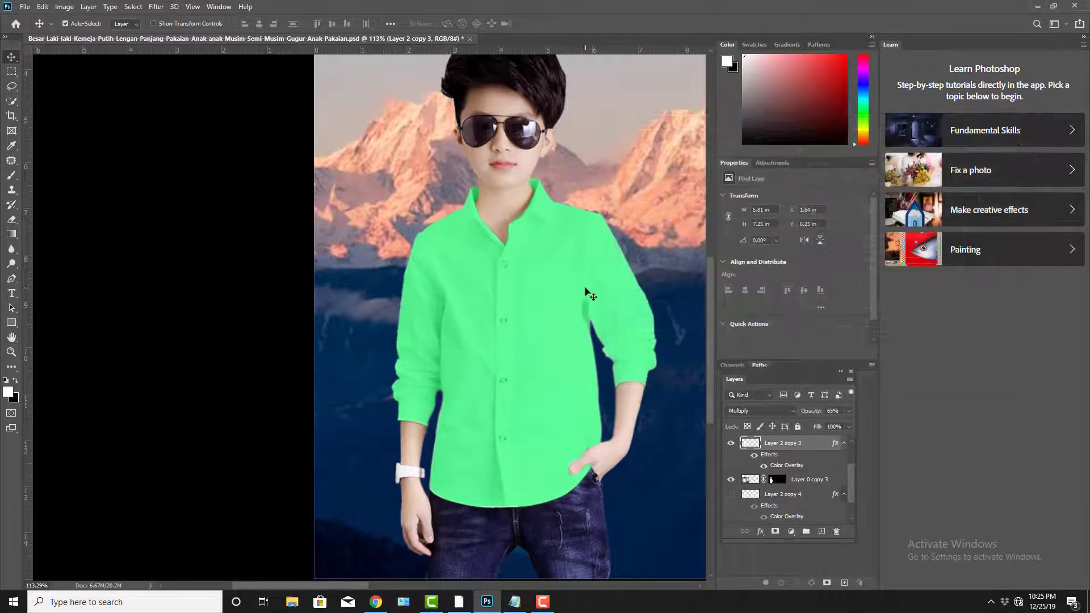
Step: Duplicate the boy together with his green shirt overlay and place the copy beside the original, to its right
key("Tab")
left_click_drag(613, 272, 557, 271)
left_click_drag(461, 343, 487, 345)
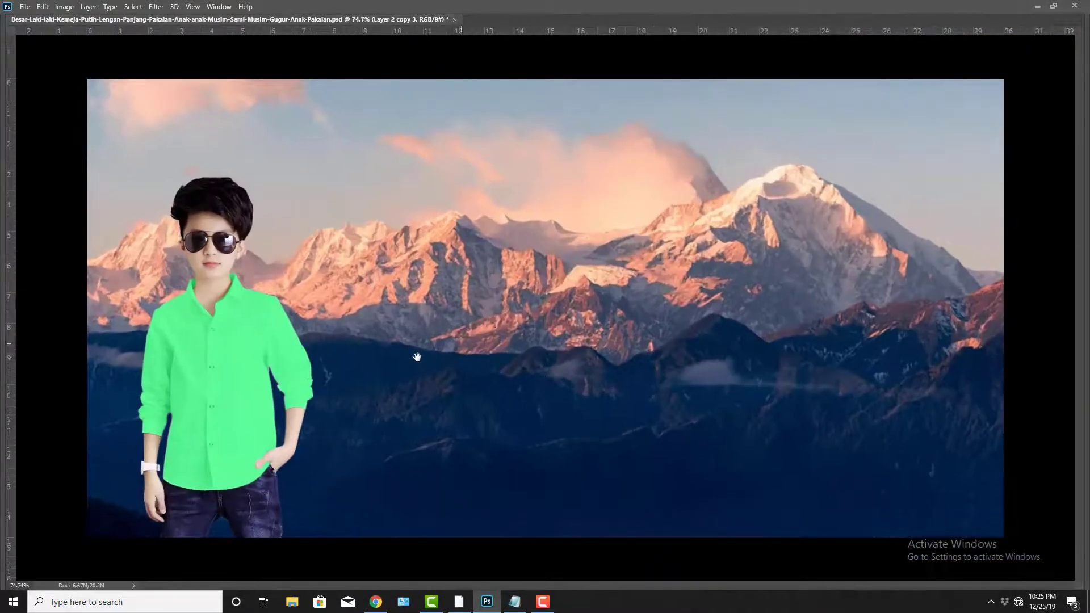
left_click_drag(230, 333, 257, 333)
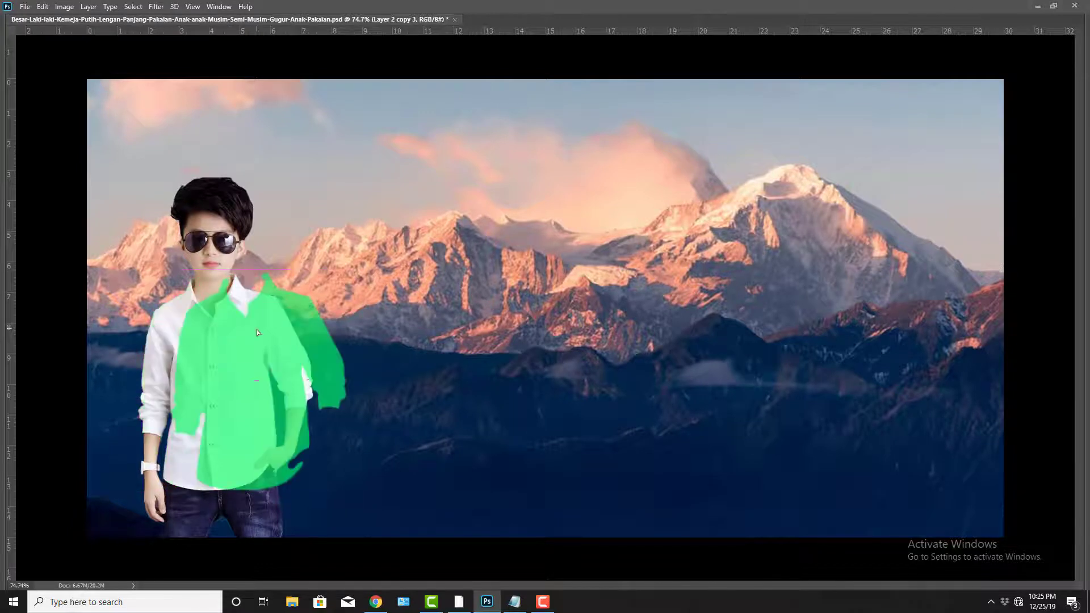
key("ctrl+z")
left_click(223, 245, "shift")
left_click_drag(220, 245, 446, 253)
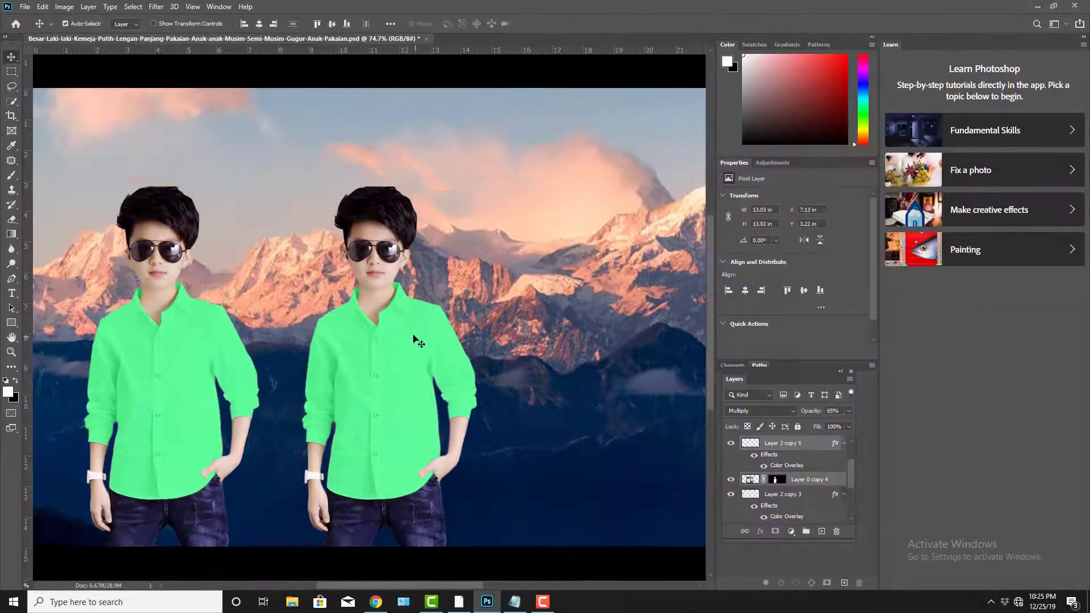
Step: Change the Color Overlay of the second boy's shirt layer, Layer 2 copy 5, to red and apply the layer style
mouse_move(420, 340)
left_mouse_down()
mouse_move(414, 321)
mouse_move(432, 337)
left_mouse_up()
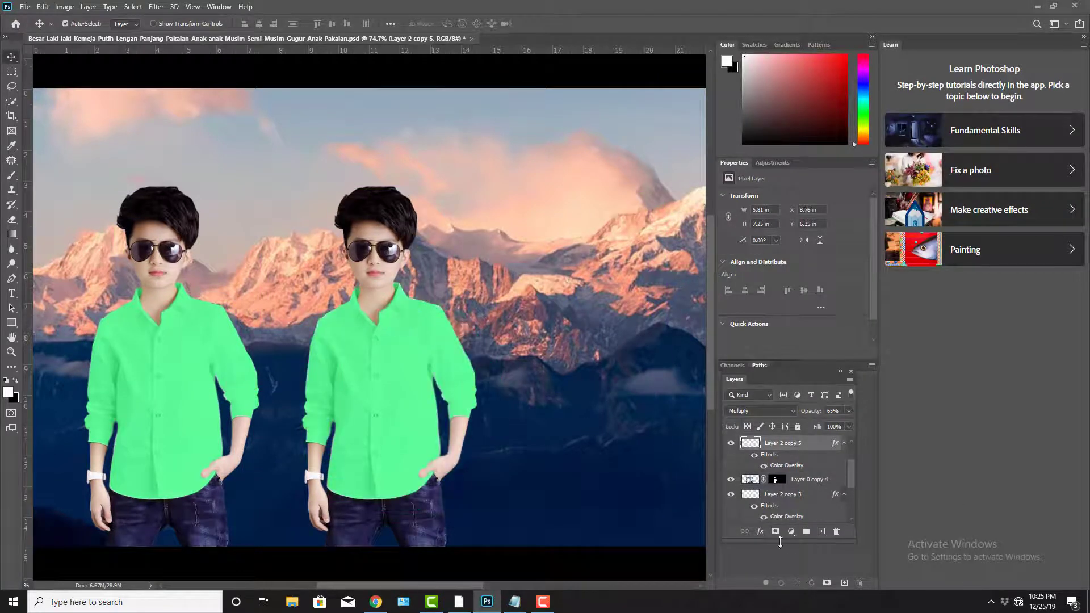
left_click(761, 531)
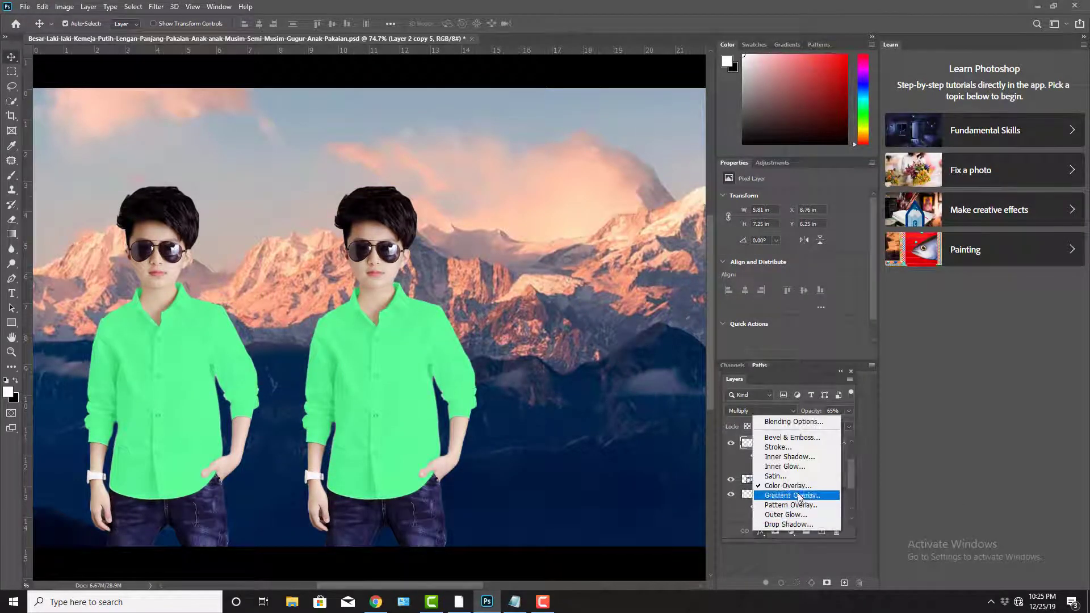
left_click(727, 509)
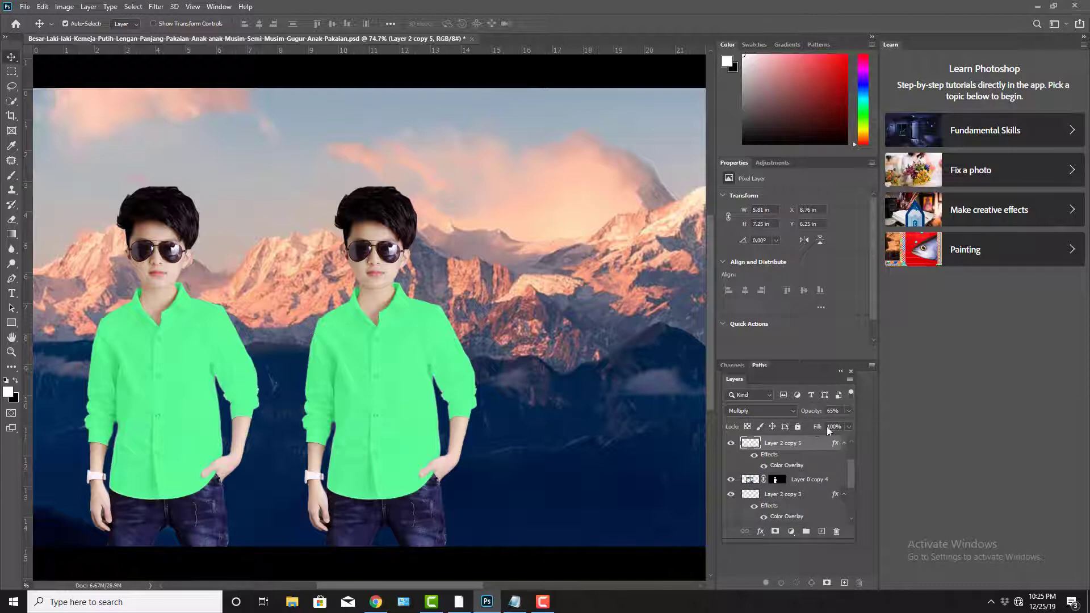
double_click(834, 447)
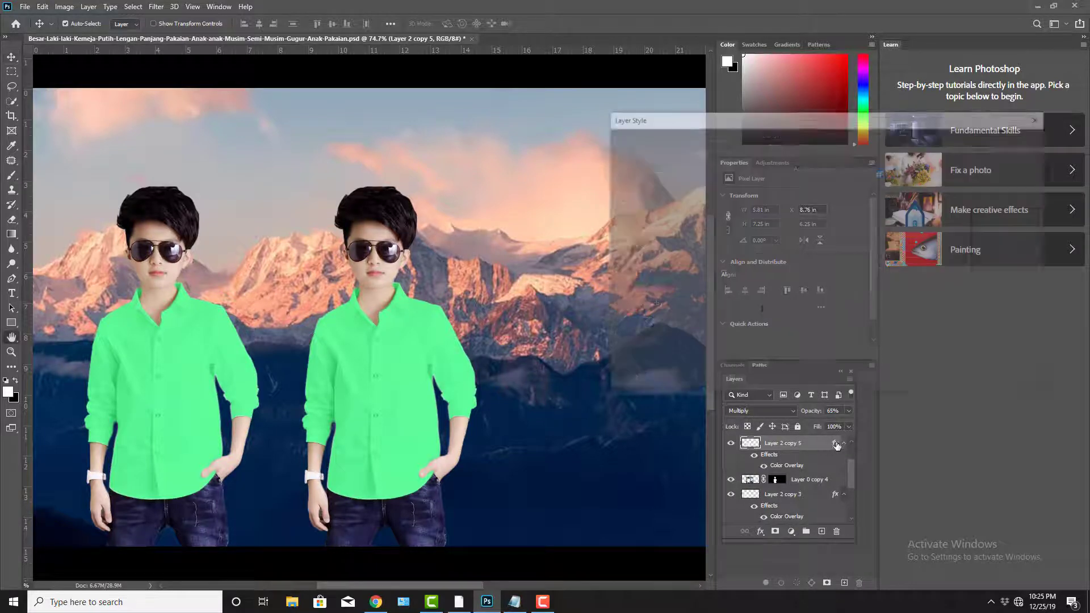
left_click(644, 277)
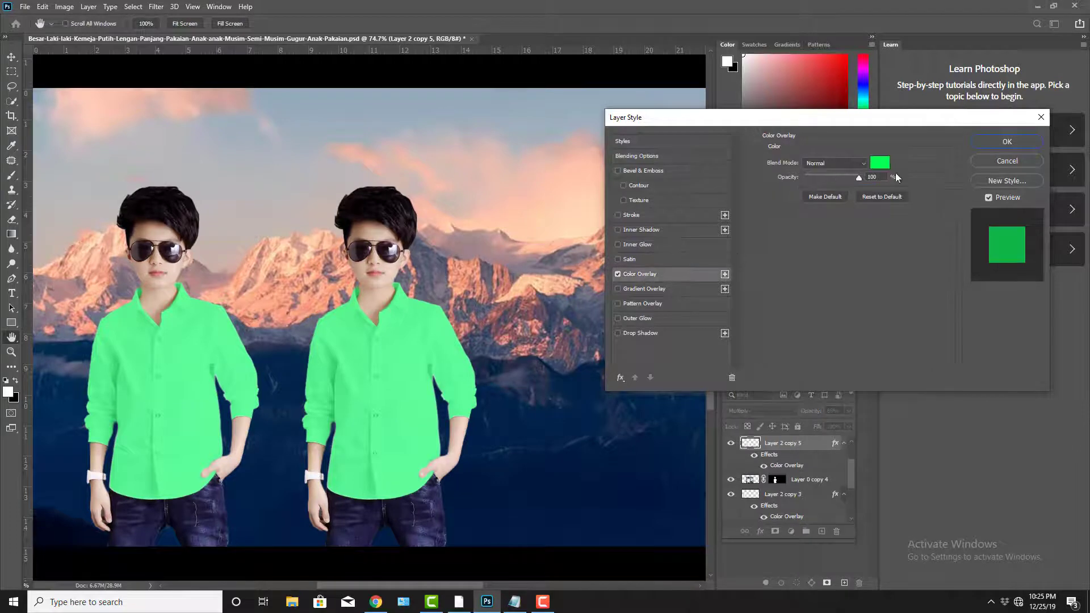
left_click(880, 163)
left_click_drag(600, 270, 602, 323)
left_click(705, 173)
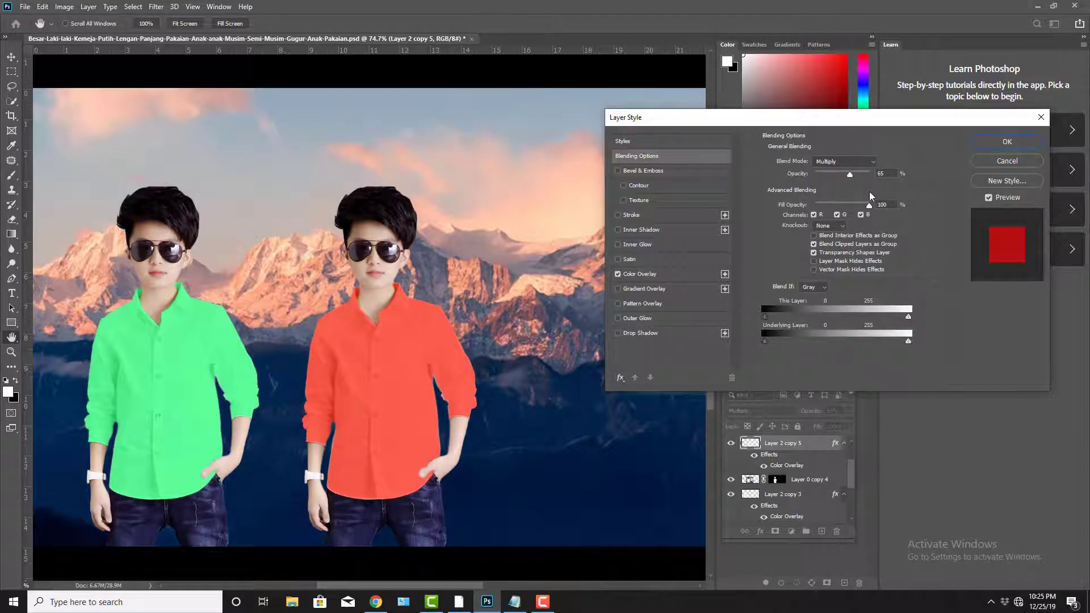
left_click(1006, 141)
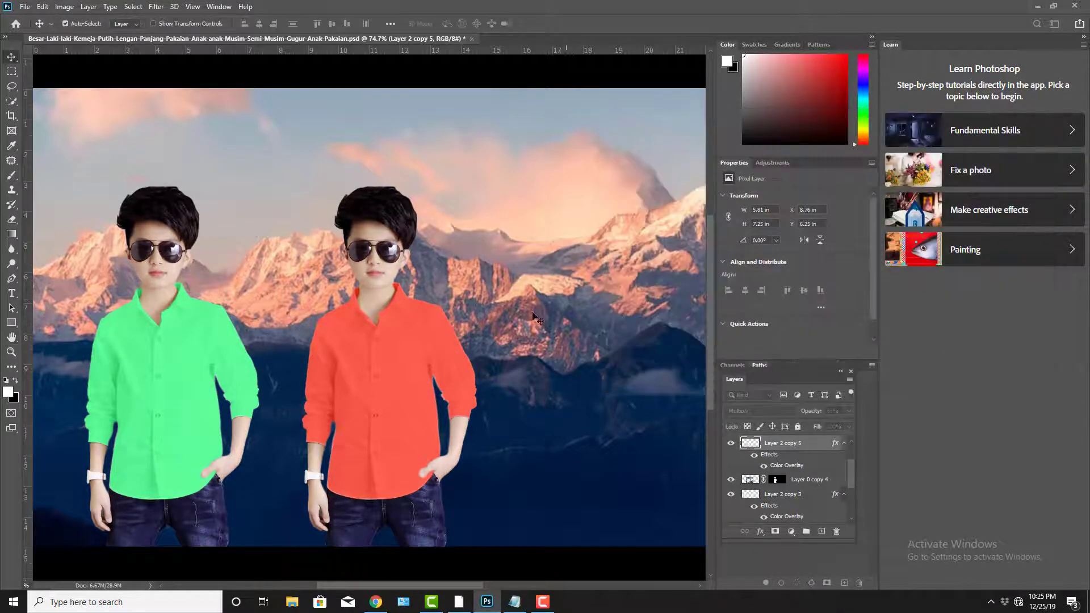
Step: Duplicate the red-shirted boy together with his shirt overlay and place the copy to his right at the same height
left_click_drag(435, 332, 454, 338)
key("ctrl+z")
left_click(381, 248, "shift")
key("Tab")
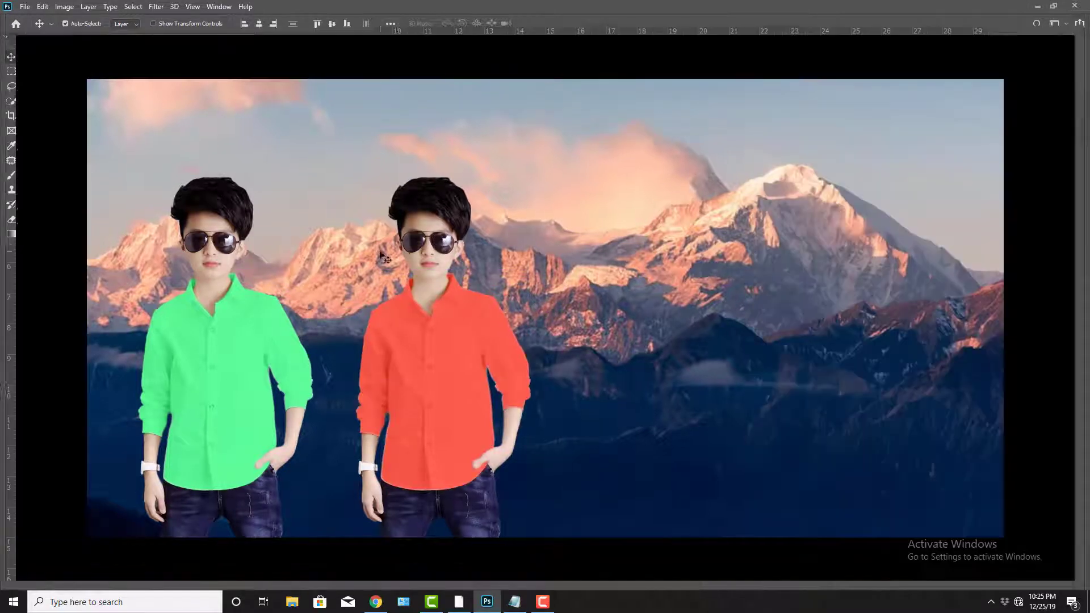
left_click_drag(442, 255, 641, 294)
key("Tab")
Step: Change the Color Overlay of the third boy's shirt layer, Layer 2 copy 6, to purple cc00ff and apply the layer style
left_click_drag(581, 348, 610, 349)
key("ctrl+z")
left_click(589, 337, "shift")
key("ctrl+z")
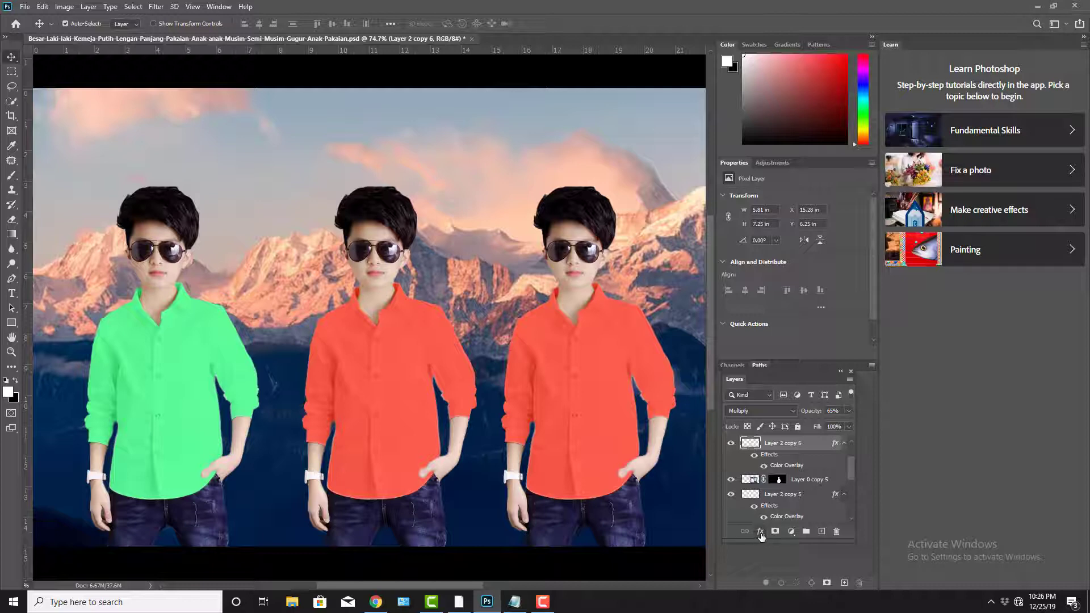
double_click(818, 443)
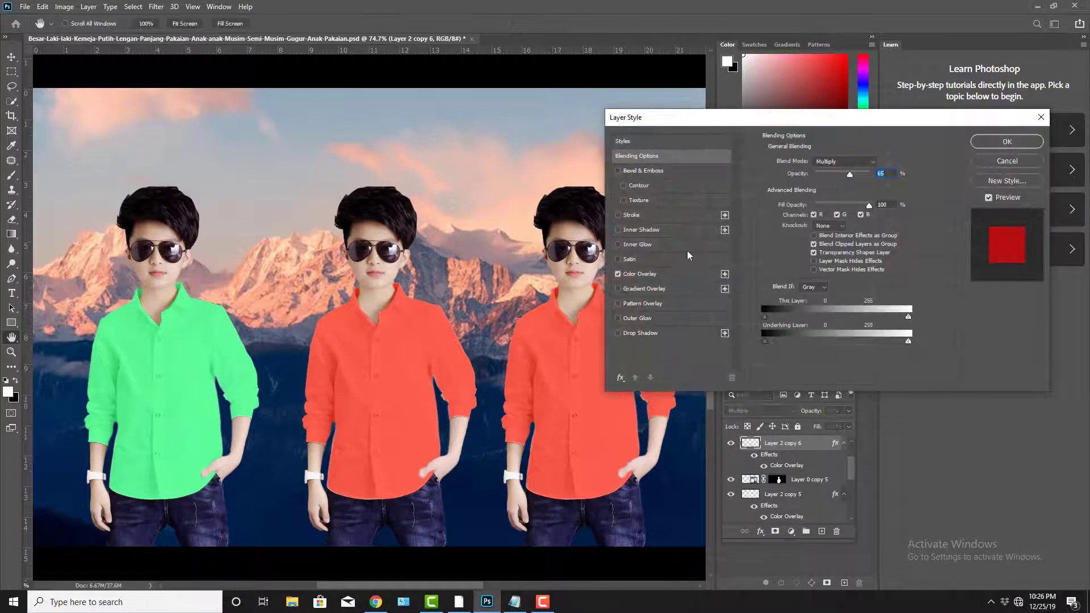
left_click(652, 274)
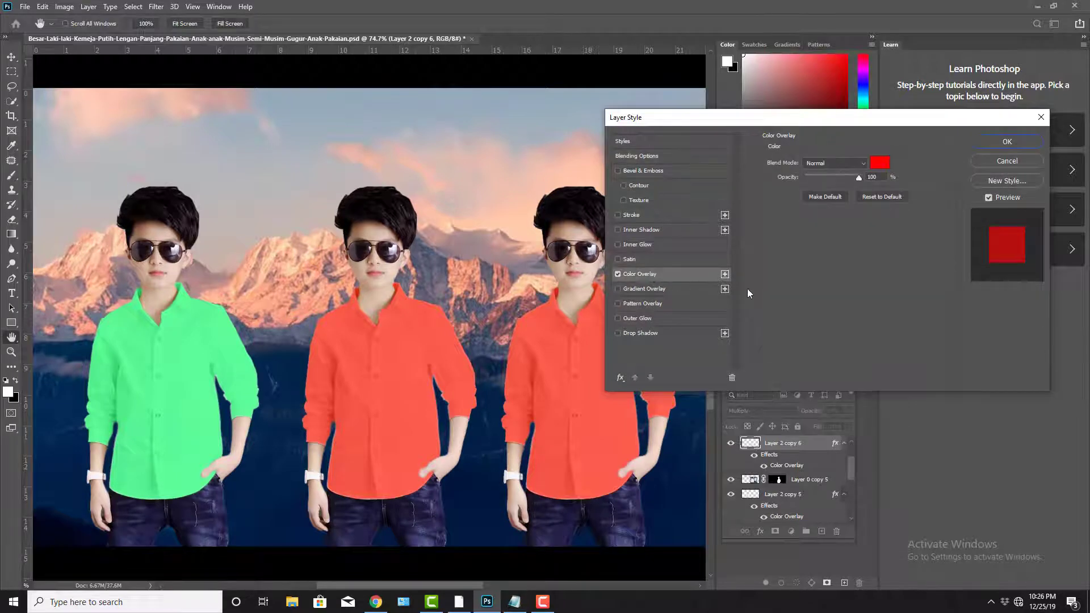
left_click(881, 164)
left_click_drag(602, 253, 604, 211)
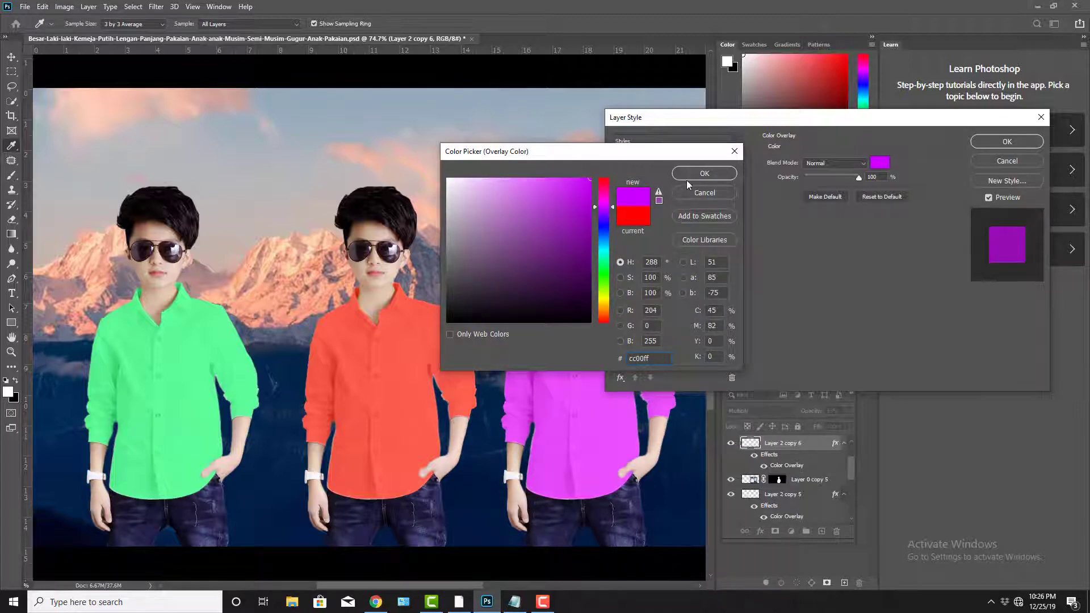
left_click(703, 173)
left_click(1005, 143)
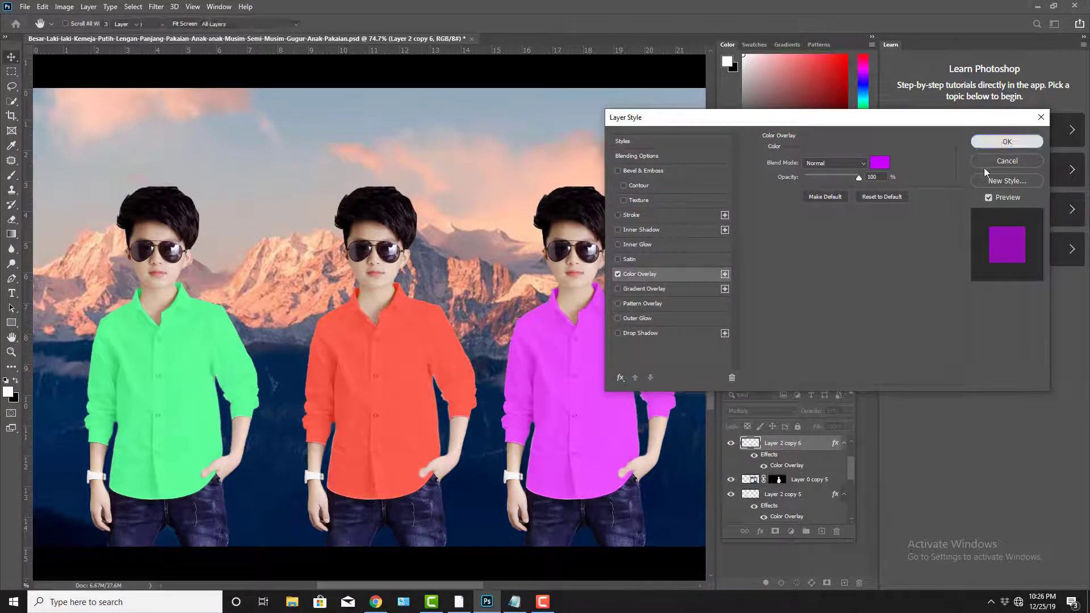
Step: Duplicate the purple-shirted boy together with his shirt overlay and place the copy to his right as the fourth figure
key("Tab")
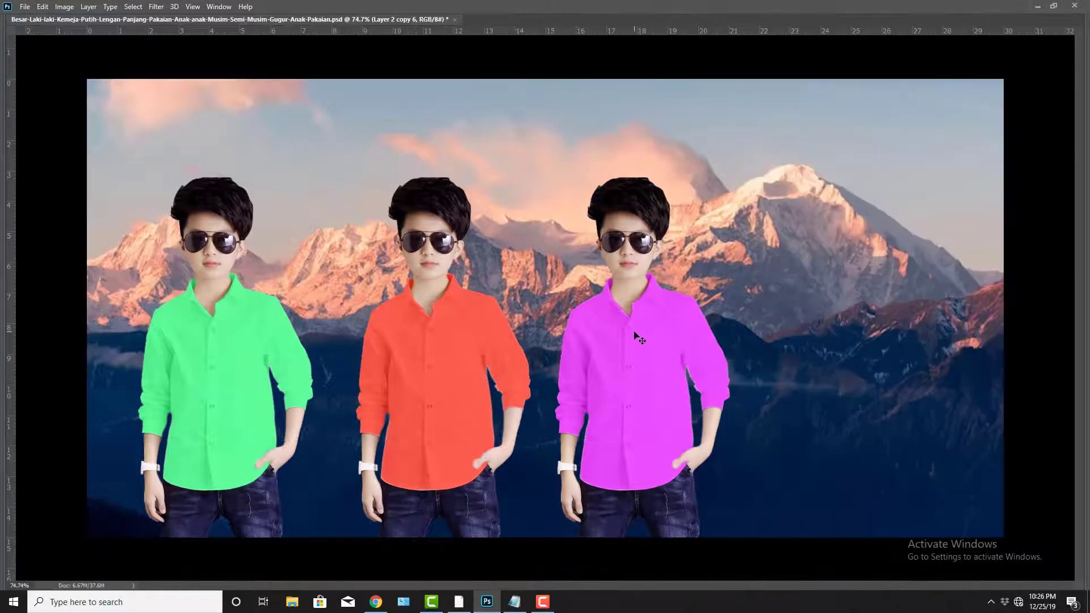
left_click_drag(635, 333, 659, 334)
key("ctrl+z")
left_click(628, 257, "shift")
left_click_drag(629, 257, 847, 256)
key("Tab")
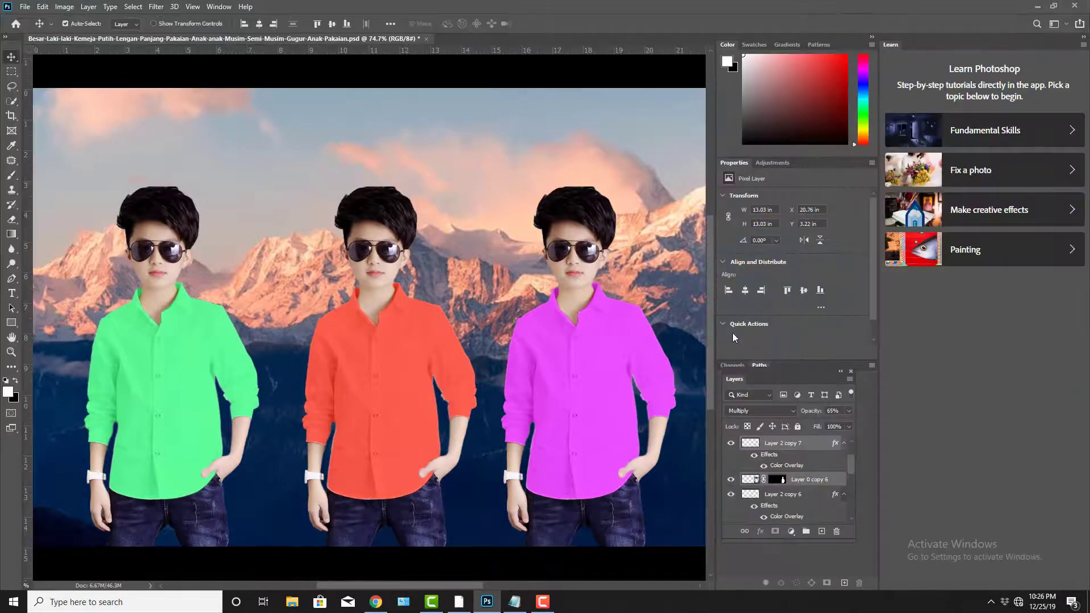
left_click_drag(664, 325, 410, 329)
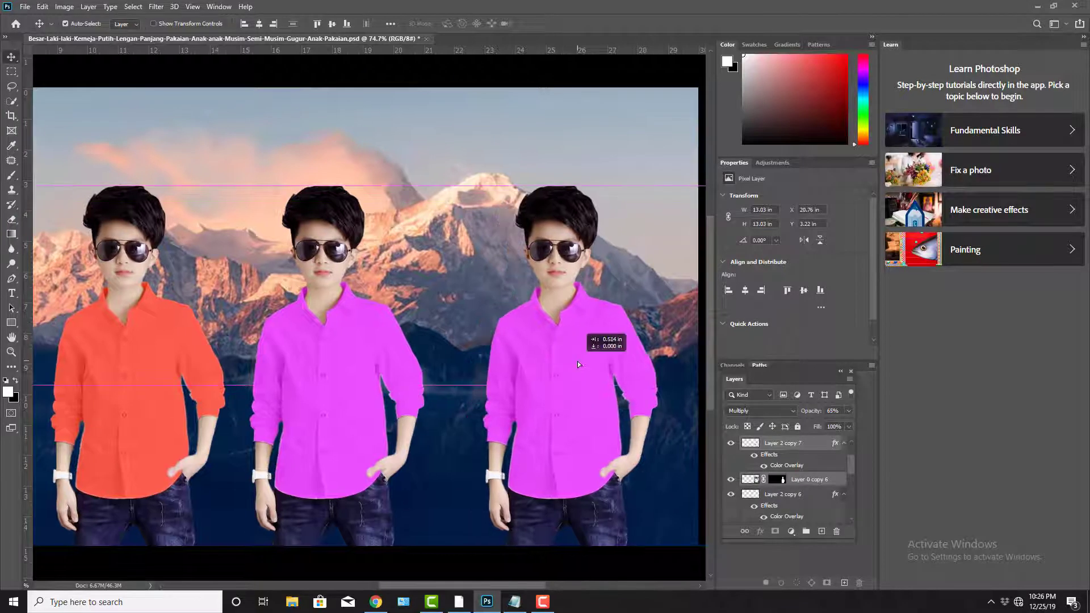
Step: Change the Color Overlay of the fourth boy's shirt layer, Layer 2 copy 7, to turquoise 20fff2 and apply the layer style
mouse_move(577, 361)
left_mouse_down()
mouse_move(558, 350)
mouse_move(577, 346)
left_mouse_up()
key("ctrl+z")
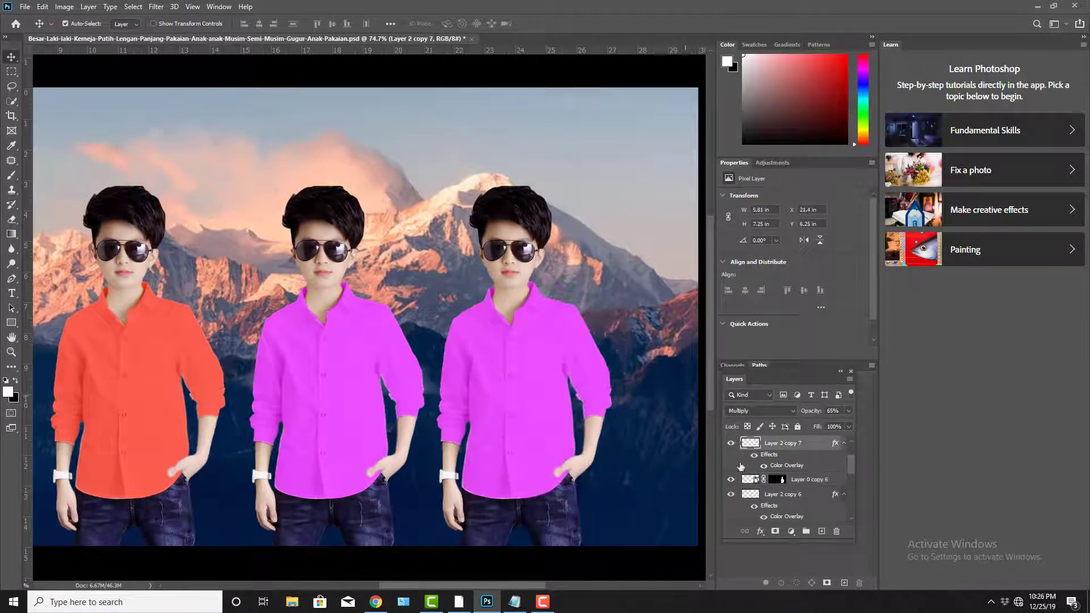
left_click(761, 532)
left_click(732, 468)
double_click(834, 445)
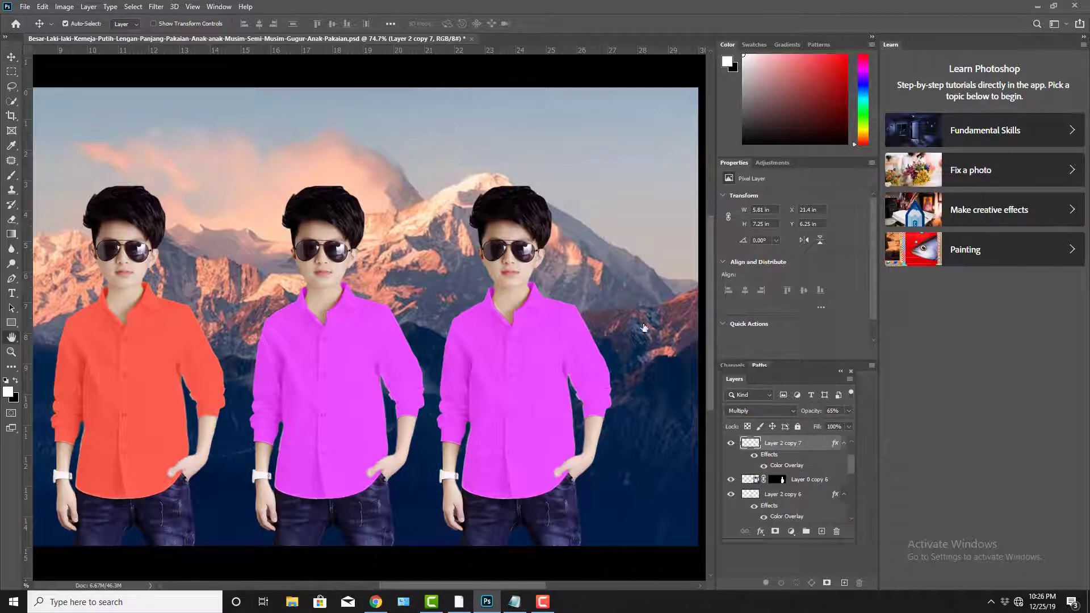
left_click(640, 274)
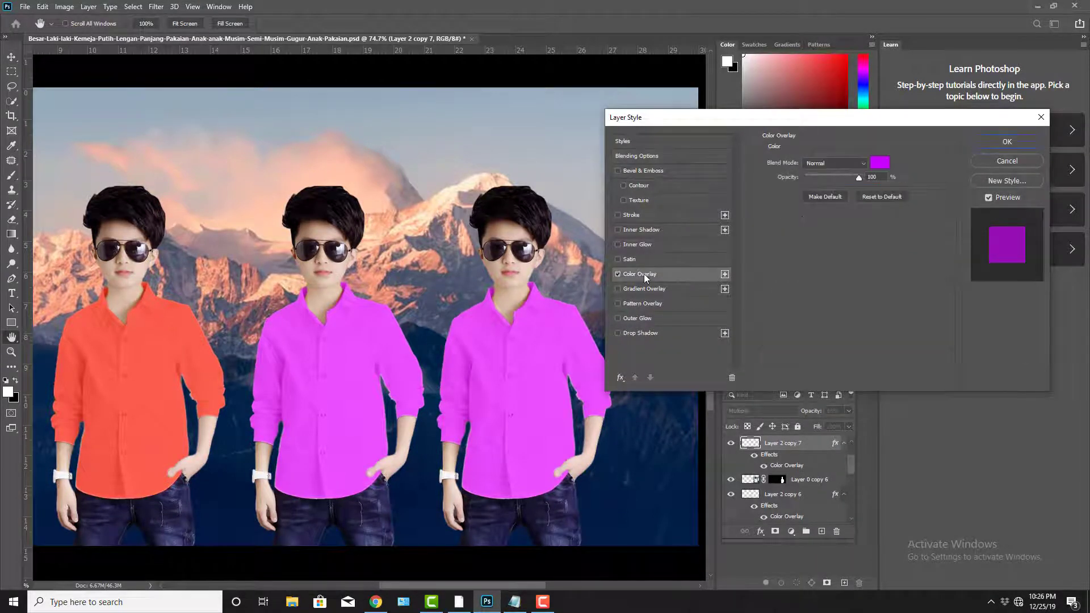
left_click(879, 163)
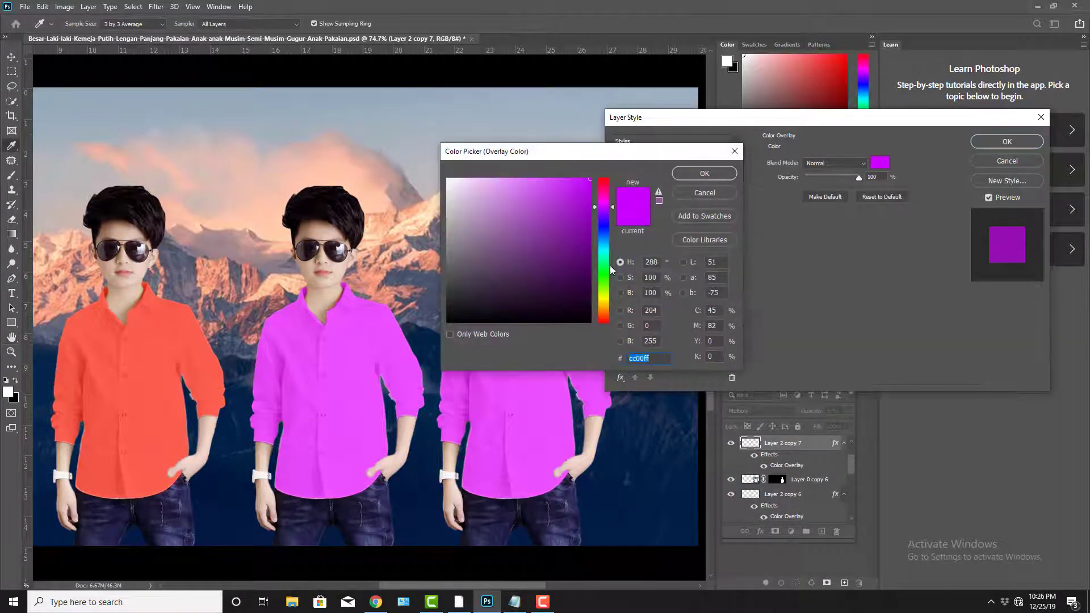
left_click(605, 253)
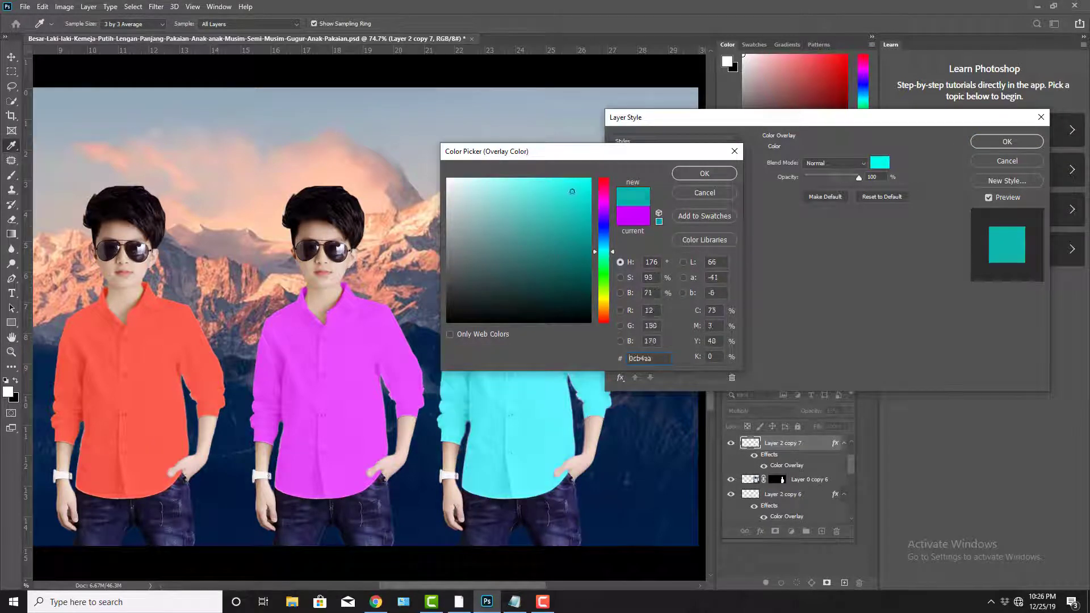
left_click(549, 179)
mouse_move(564, 208)
left_mouse_down()
mouse_move(575, 212)
mouse_move(573, 173)
left_mouse_up()
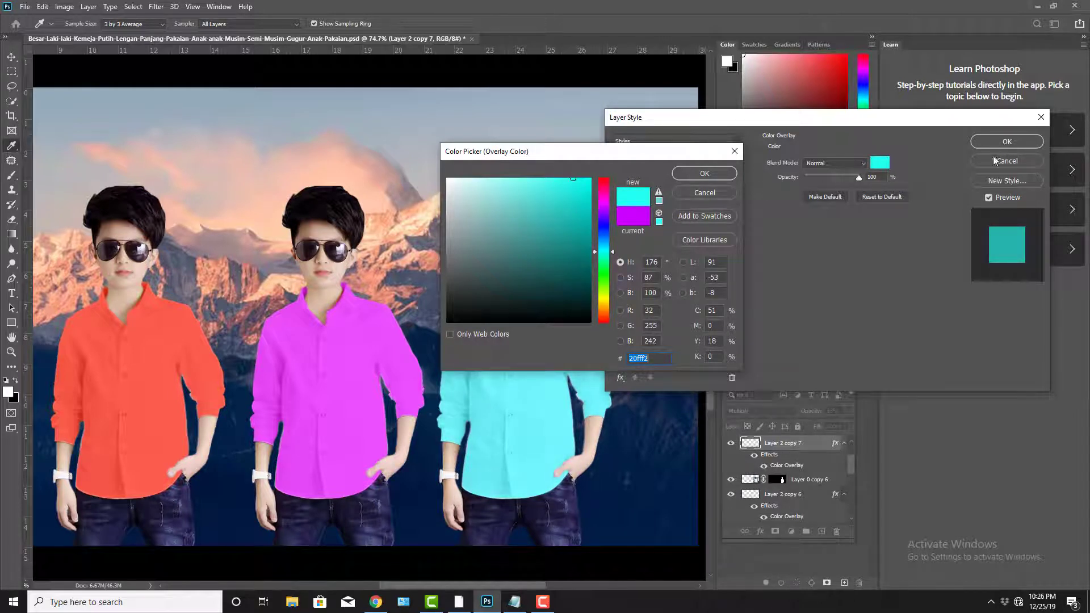
left_click(703, 173)
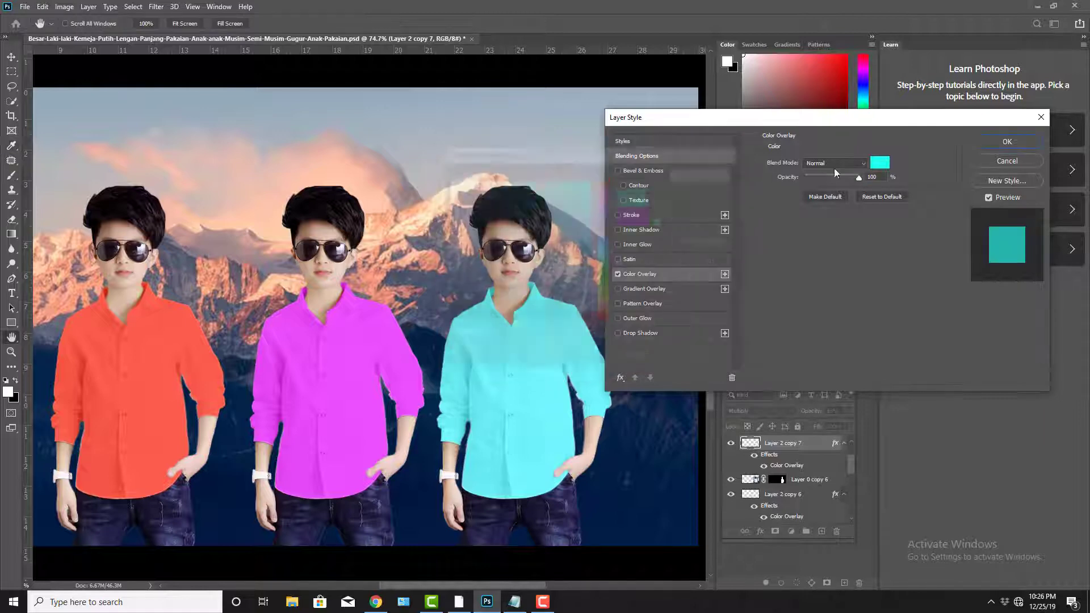
left_click(994, 140)
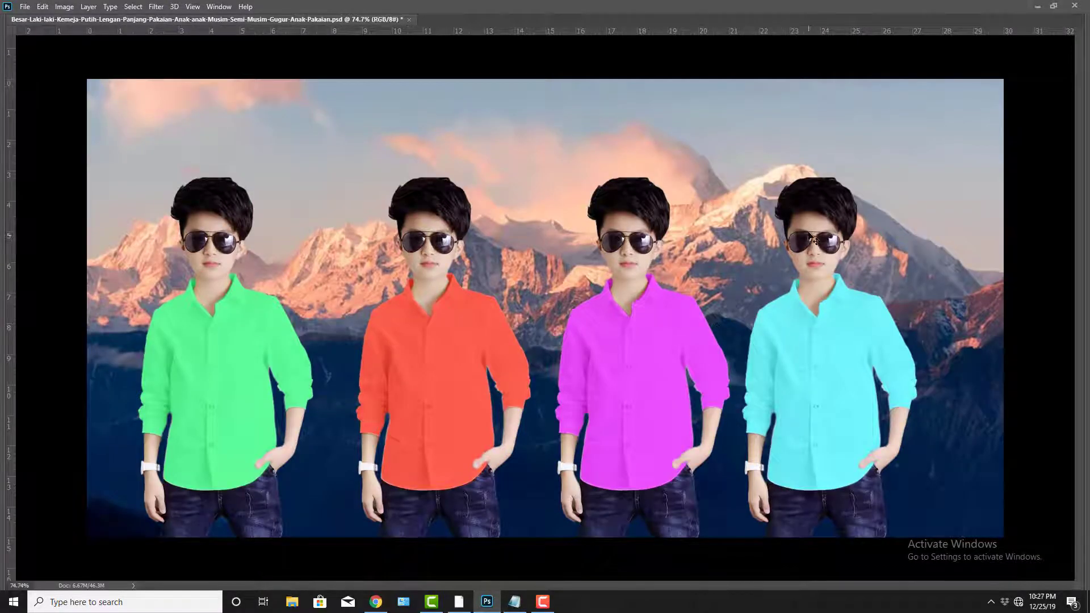
Step: Even out the spacing by shifting the turquoise-shirted boy slightly right and the red-shirted boy slightly left, each with his shirt overlay
left_click_drag(813, 238, 828, 236)
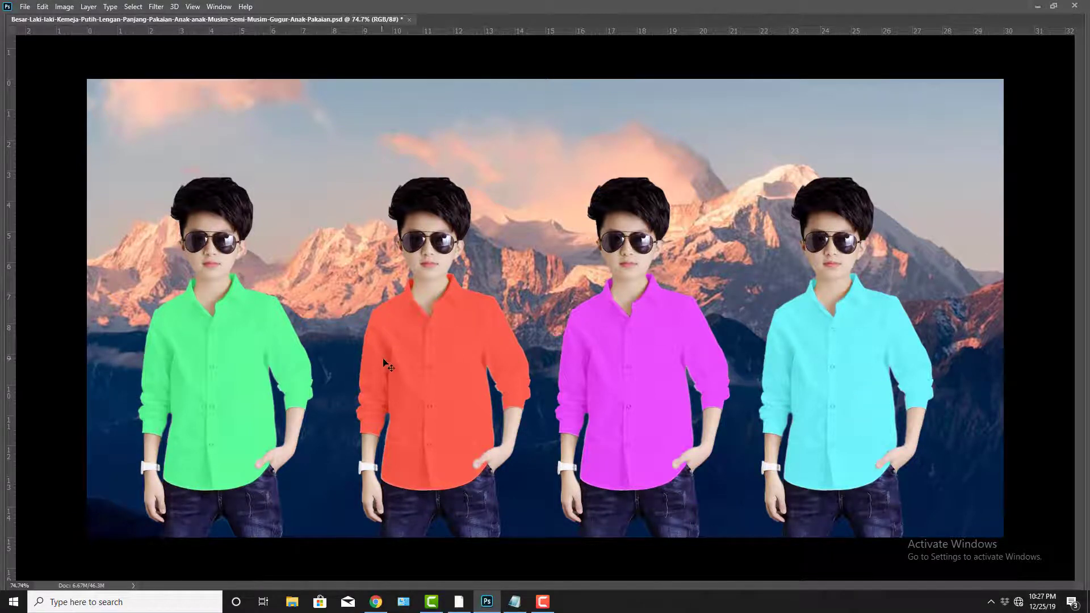
left_click_drag(430, 227, 422, 228)
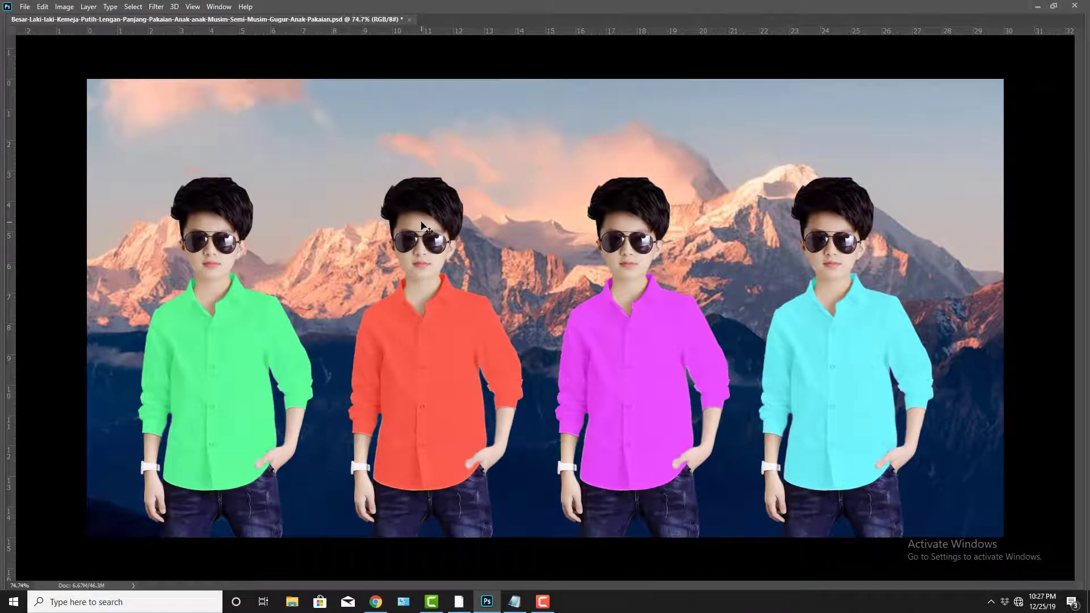
Step: Examine the recolored shirts up close, especially the purple shirt's edges around the underarm and rolled sleeve
left_click_drag(711, 322, 666, 297)
left_click_drag(585, 289, 714, 311)
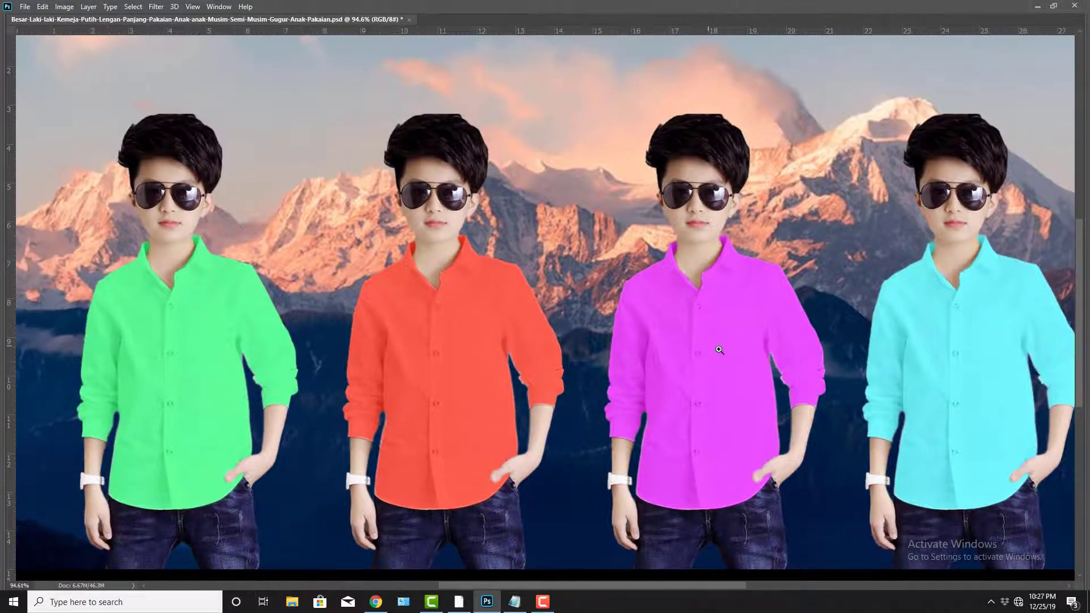
left_click_drag(719, 350, 856, 336)
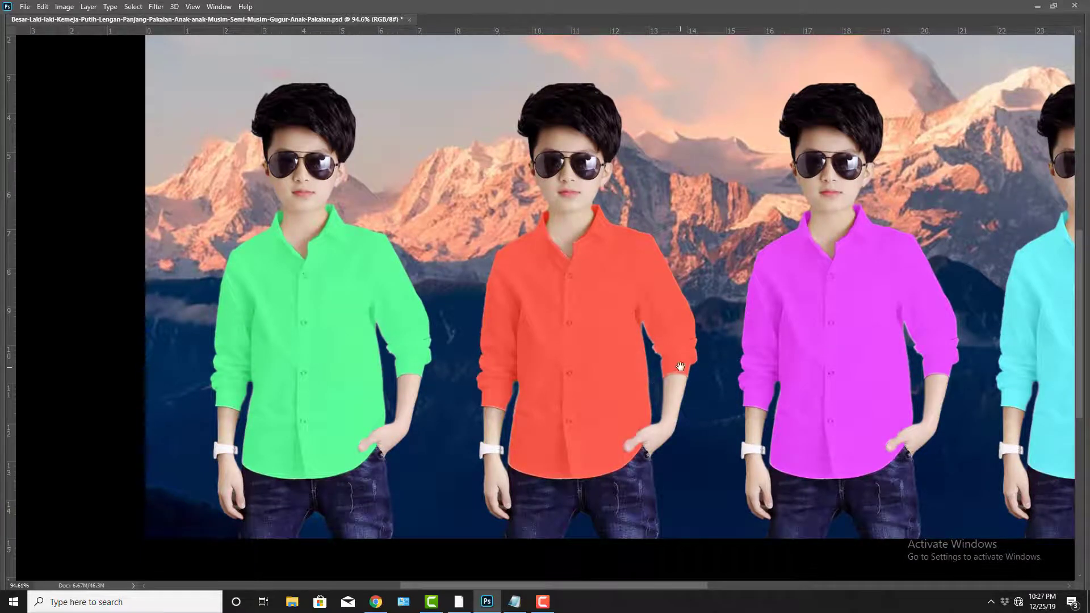
left_click_drag(680, 366, 595, 352)
left_click_drag(791, 305, 724, 396)
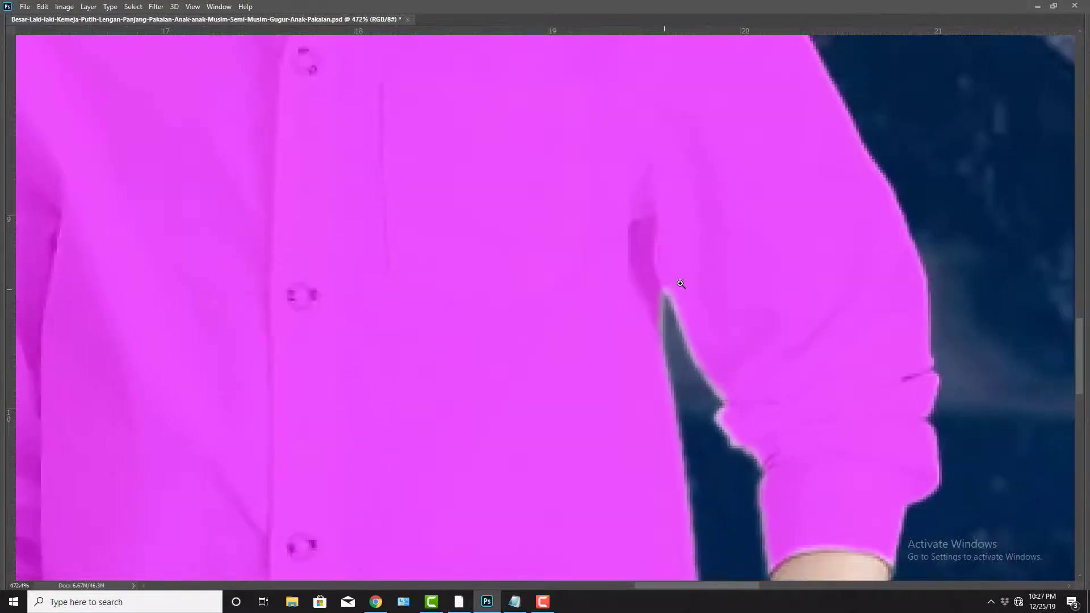
left_click_drag(750, 318, 760, 500)
left_click_drag(701, 295, 679, 260)
left_click_drag(731, 330, 721, 244)
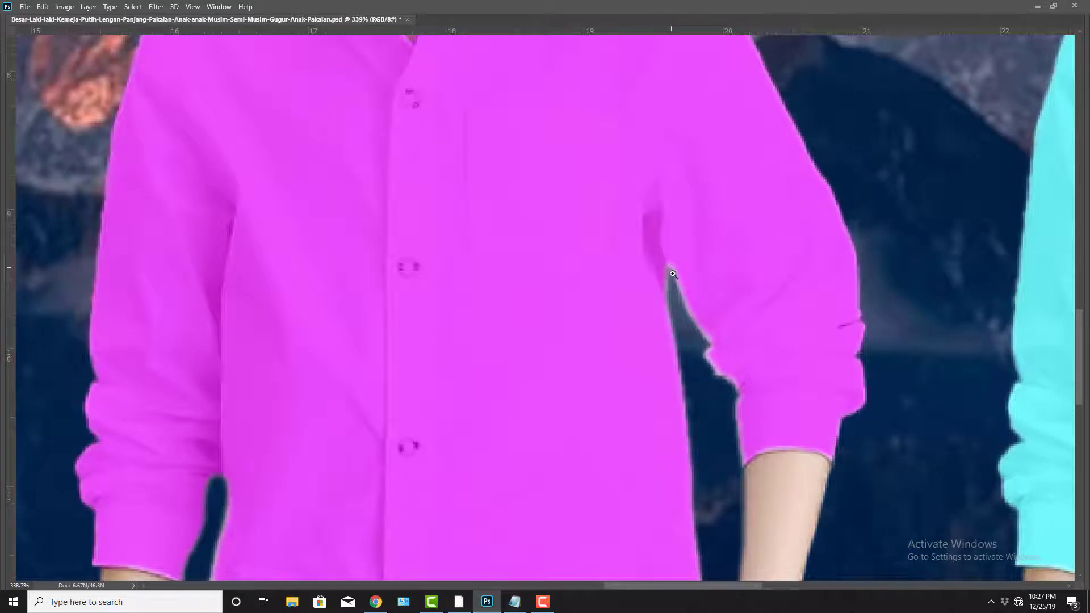
left_click_drag(733, 365, 681, 304)
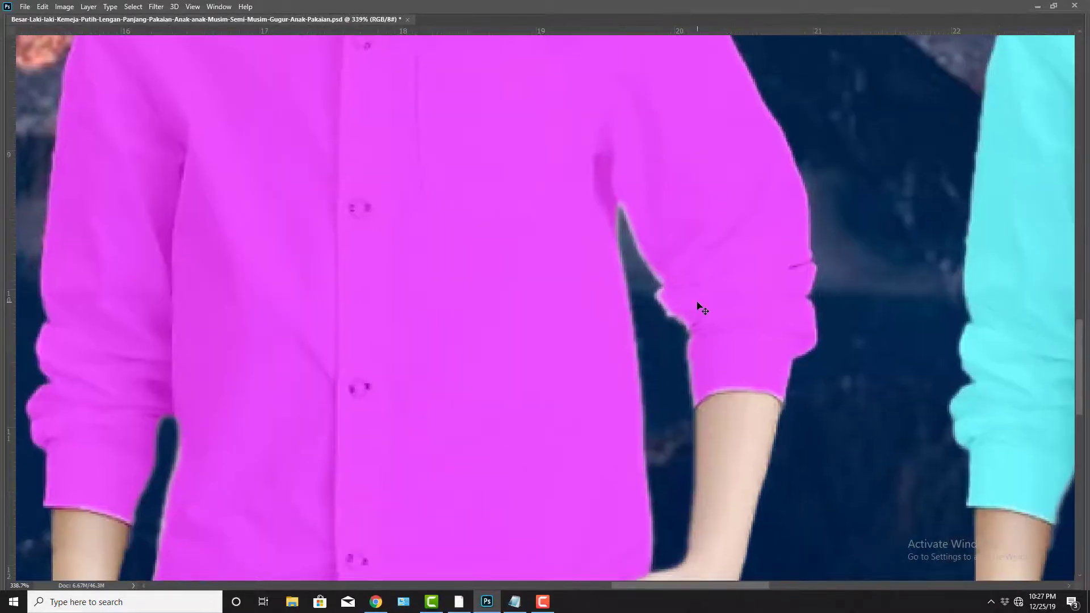
Step: With the Brush tool, paint over the uncolored edges of the purple shirt's underarm and rolled sleeve on Layer 2 copy 6
key("Tab")
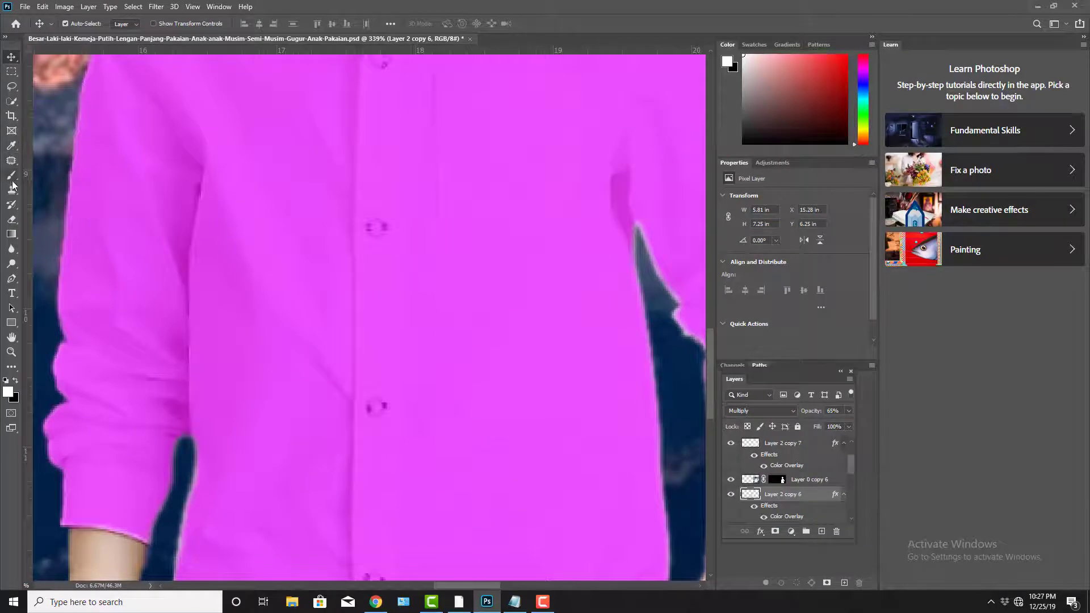
left_click(13, 177)
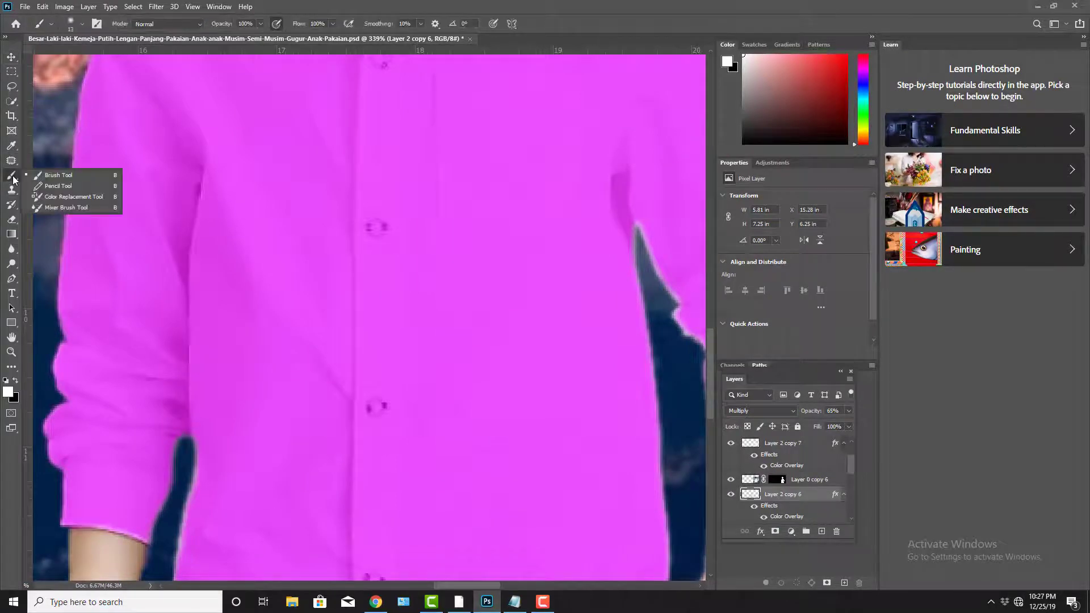
left_click(53, 178)
key("Tab")
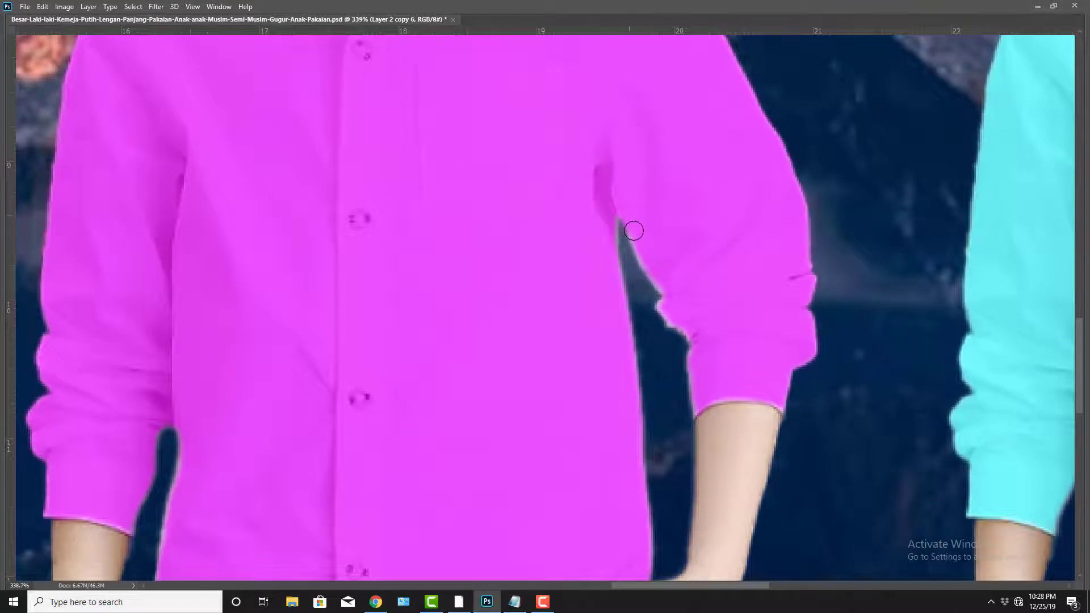
mouse_move(646, 255)
left_mouse_down()
mouse_move(671, 292)
mouse_move(664, 310)
mouse_move(698, 340)
left_mouse_up()
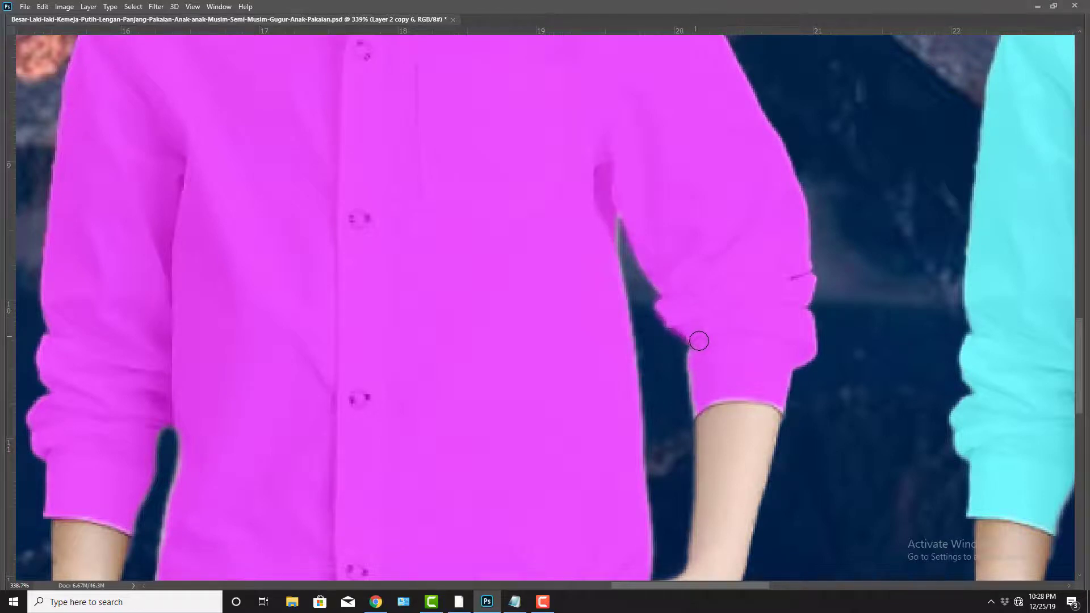
mouse_move(779, 395)
left_mouse_down()
mouse_move(784, 370)
mouse_move(805, 352)
mouse_move(803, 279)
left_mouse_up()
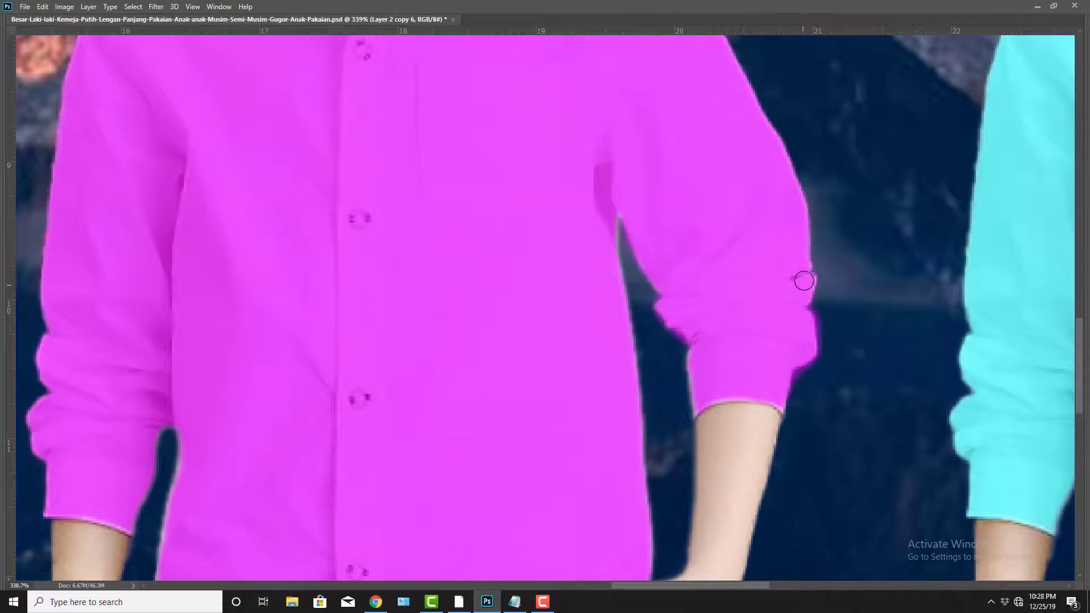
mouse_move(767, 194)
left_mouse_down()
mouse_move(776, 391)
mouse_move(790, 390)
mouse_move(676, 132)
mouse_move(653, 124)
mouse_move(707, 186)
mouse_move(708, 225)
left_mouse_up()
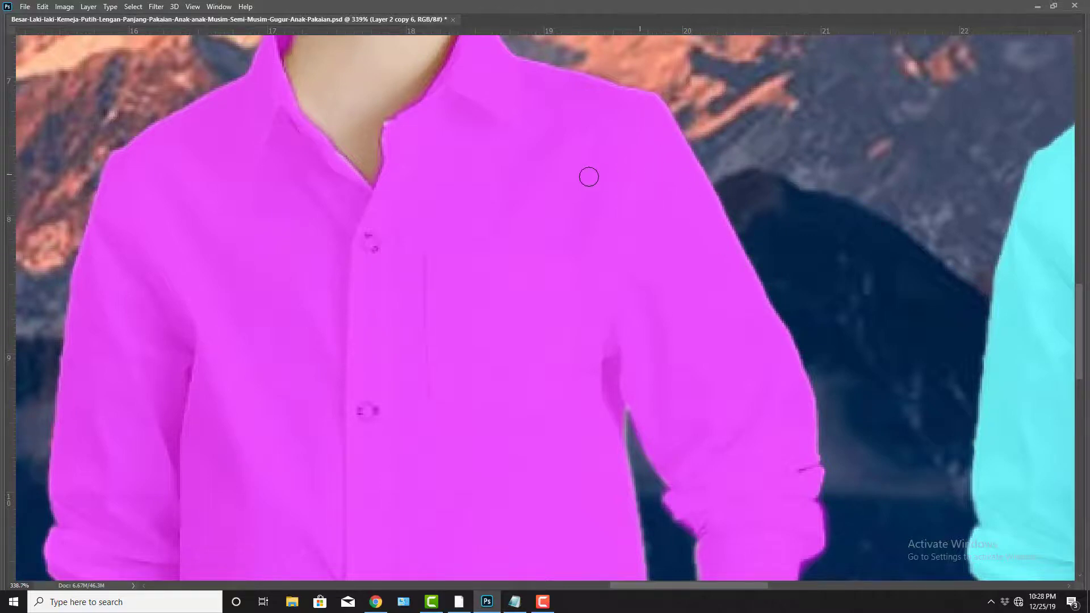
Step: Try to brush over the turquoise shirt's rolled-sleeve edge while Layer 2 copy 6 is active, and undo the stroke
left_click_drag(581, 189, 211, 290)
left_click_drag(642, 291, 248, 238)
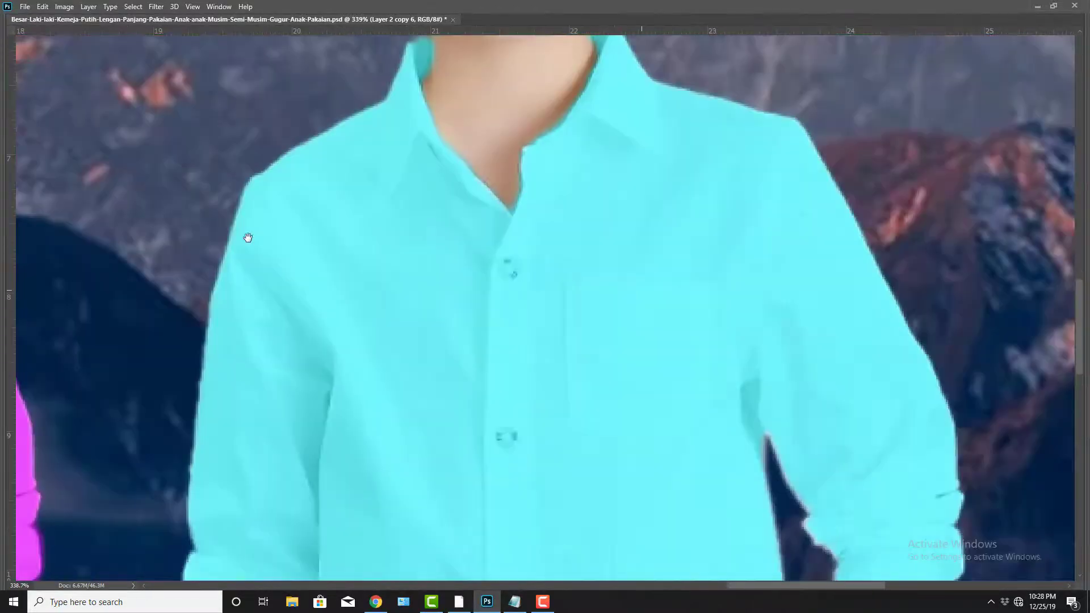
left_click_drag(397, 292, 431, 355)
left_click_drag(874, 155, 479, 104)
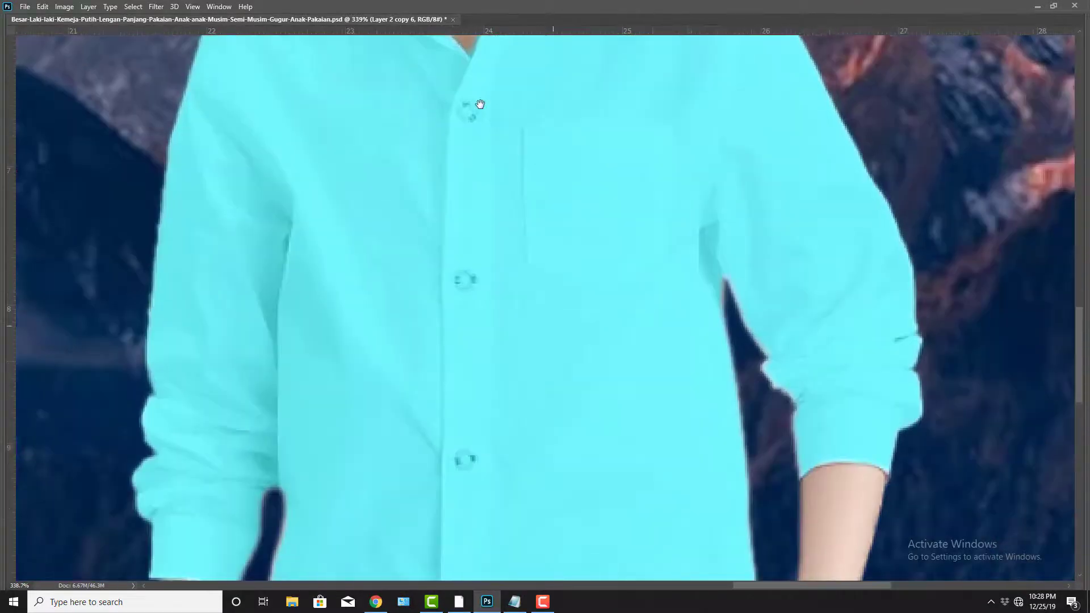
left_click_drag(801, 396, 771, 374)
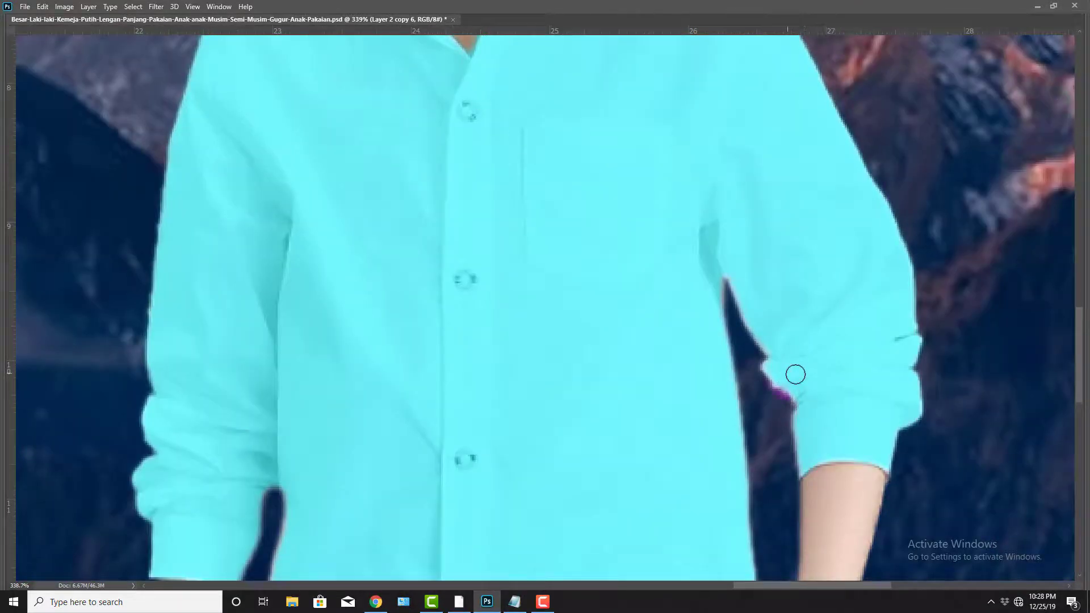
key("ctrl+z")
Step: Select the turquoise shirt's layer, Layer 2 copy 7, and brush over the uncolored edges of its underarm and rolled sleeve
left_click_drag(792, 333, 790, 334)
key("ctrl+z")
key("Tab")
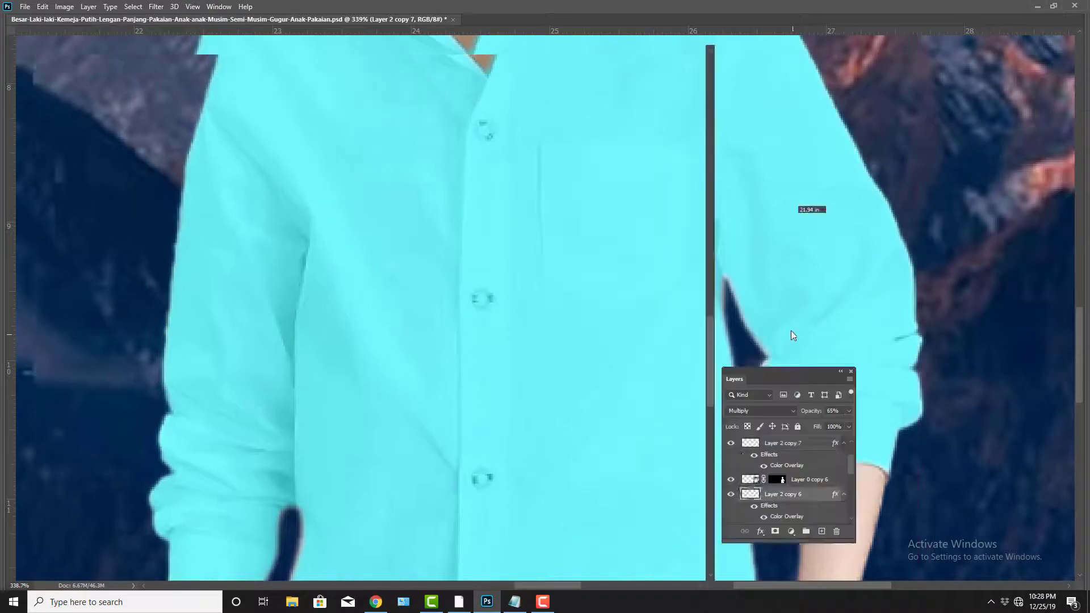
left_click(11, 190)
key("Tab")
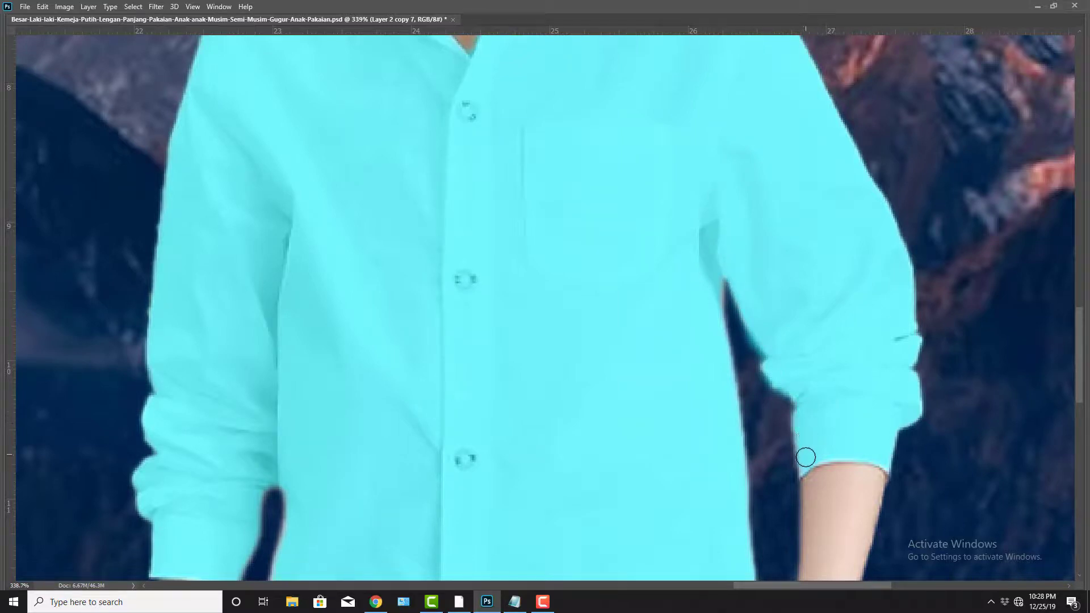
left_click_drag(680, 357, 926, 398)
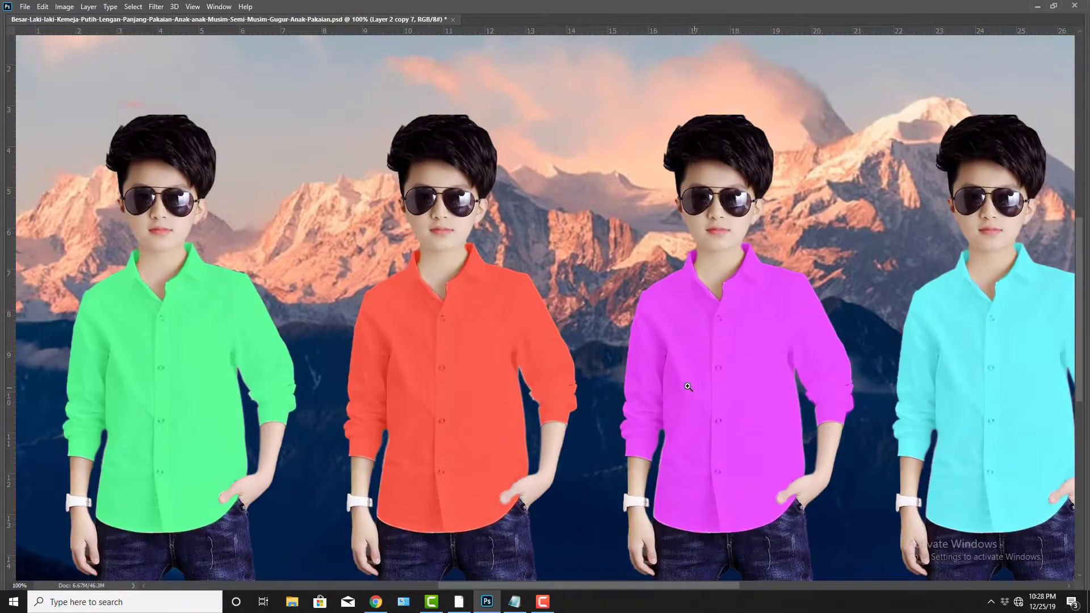
left_click_drag(693, 388, 665, 395)
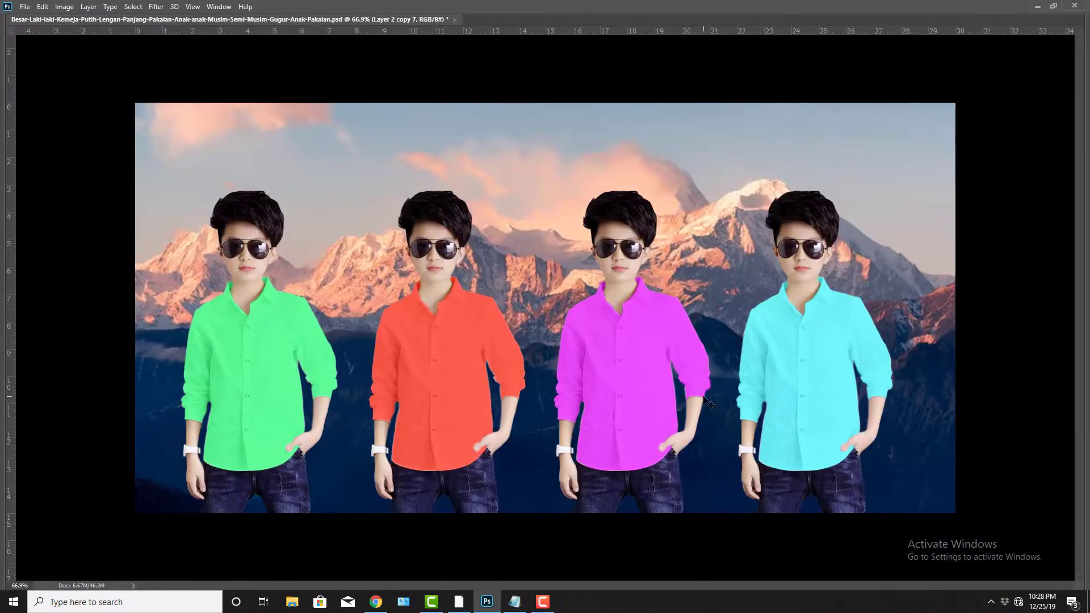